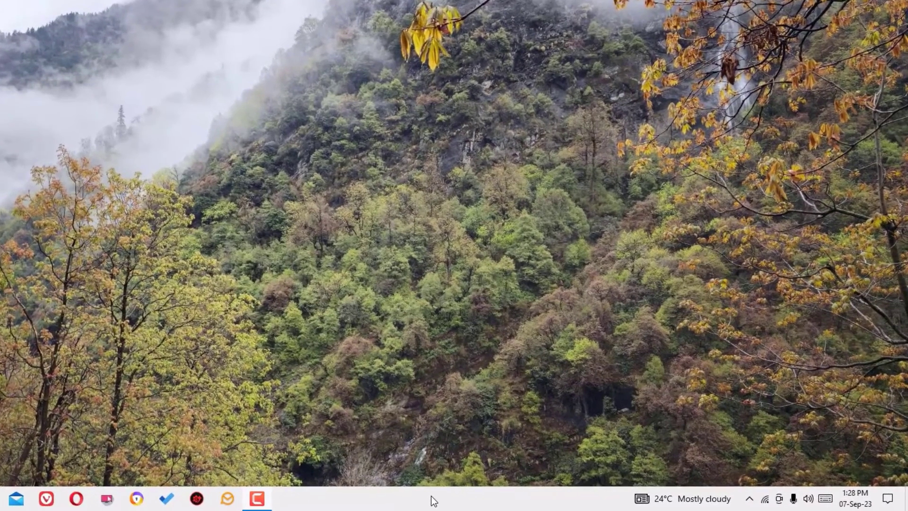
- Open Task Manager from the taskbar and show its Startup list
right_click(431, 497)
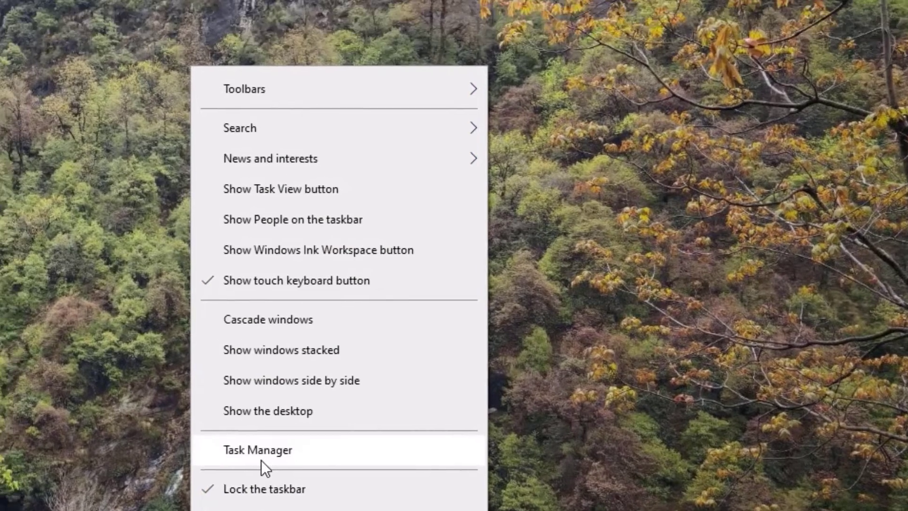
click(238, 401)
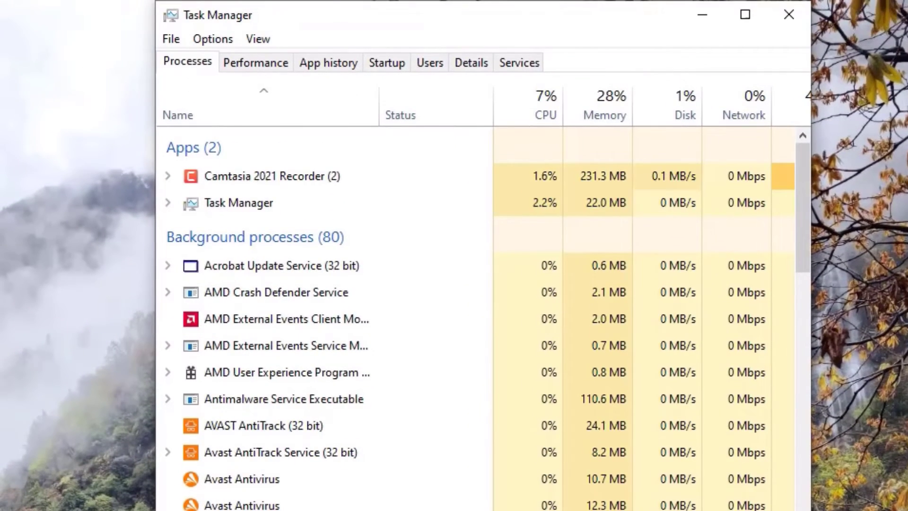
click(384, 65)
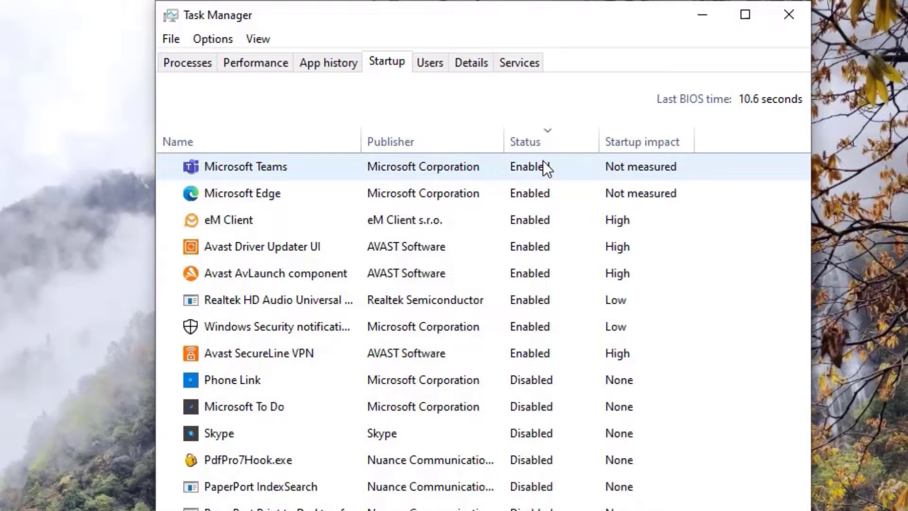
- Disable Microsoft Teams and Microsoft Edge at startup, then close Task Manager
right_click(235, 166)
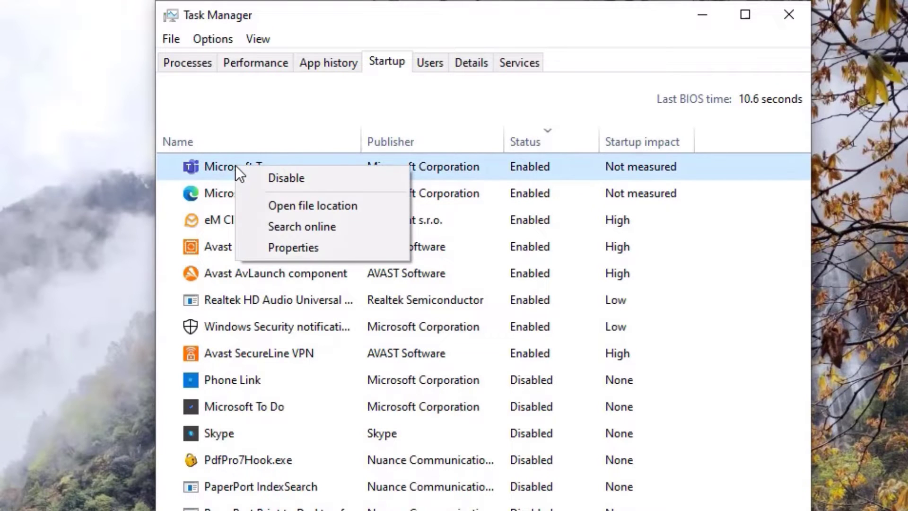
click(280, 177)
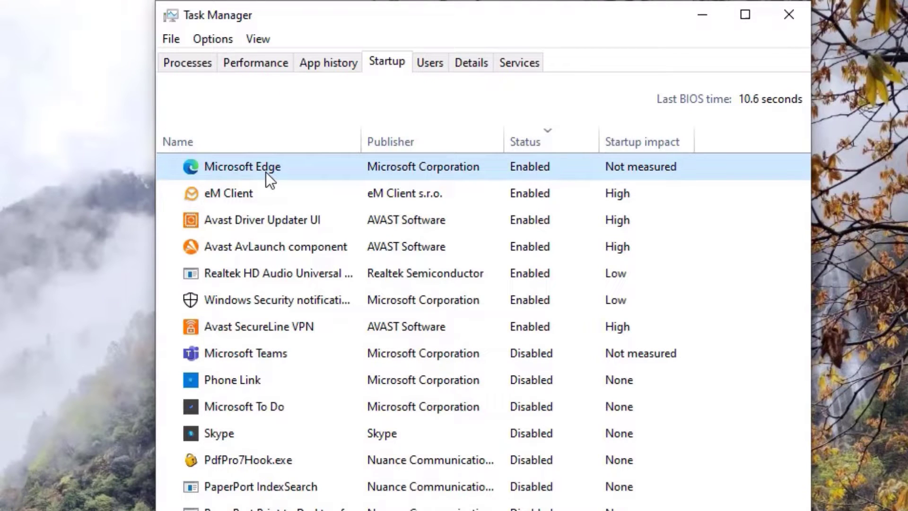
right_click(266, 172)
click(293, 187)
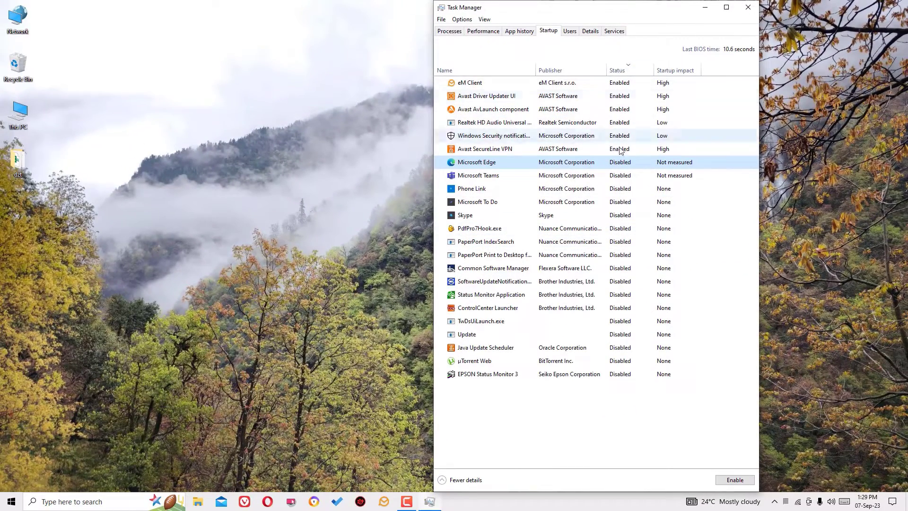
click(466, 407)
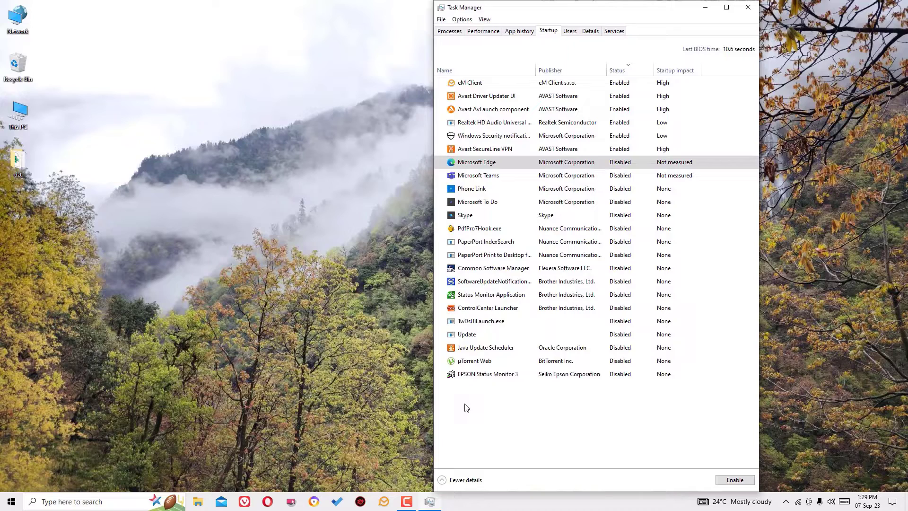
click(748, 8)
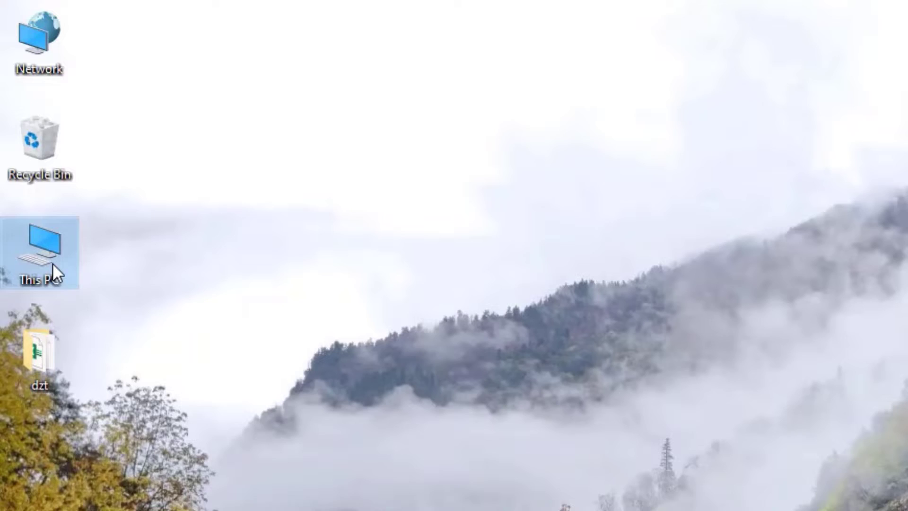
- Open Performance Options via This PC properties and Advanced system settings
right_click(53, 263)
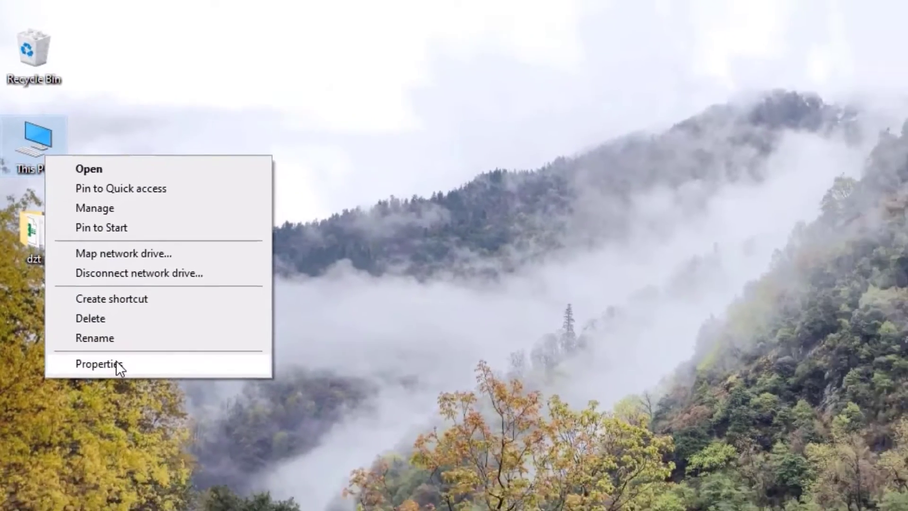
click(135, 413)
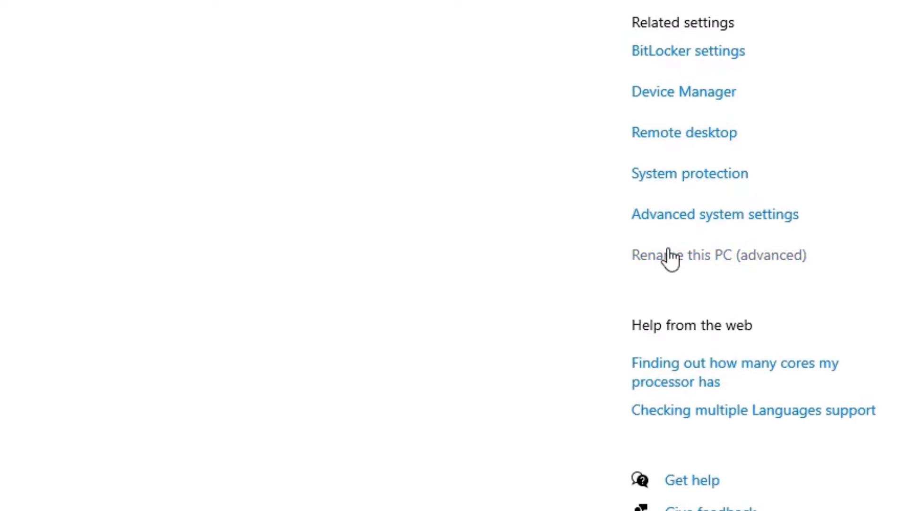
click(654, 214)
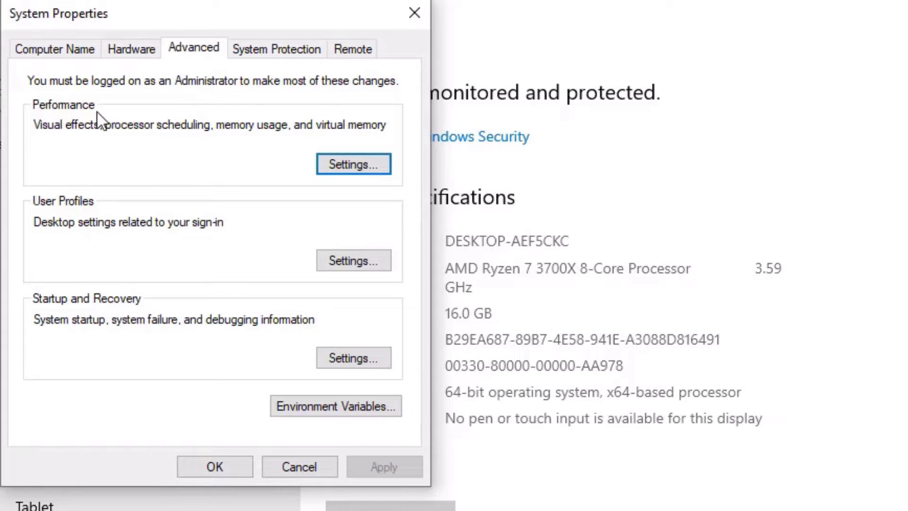
click(332, 167)
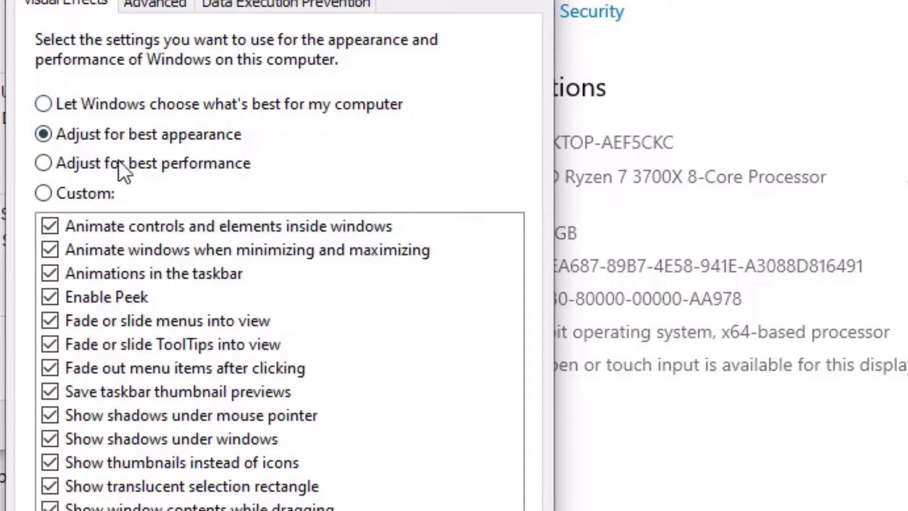
- Choose 'Adjust for best performance', apply it, and close System Properties
click(64, 163)
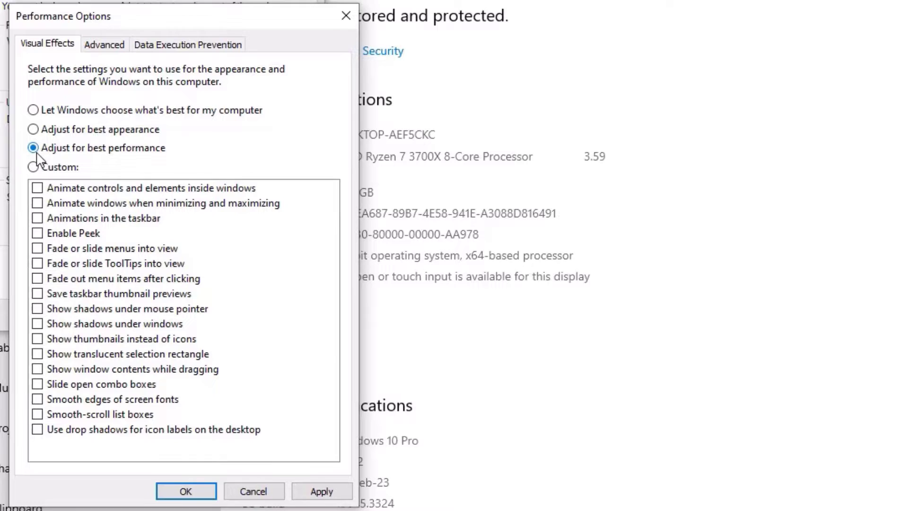
click(314, 497)
click(206, 502)
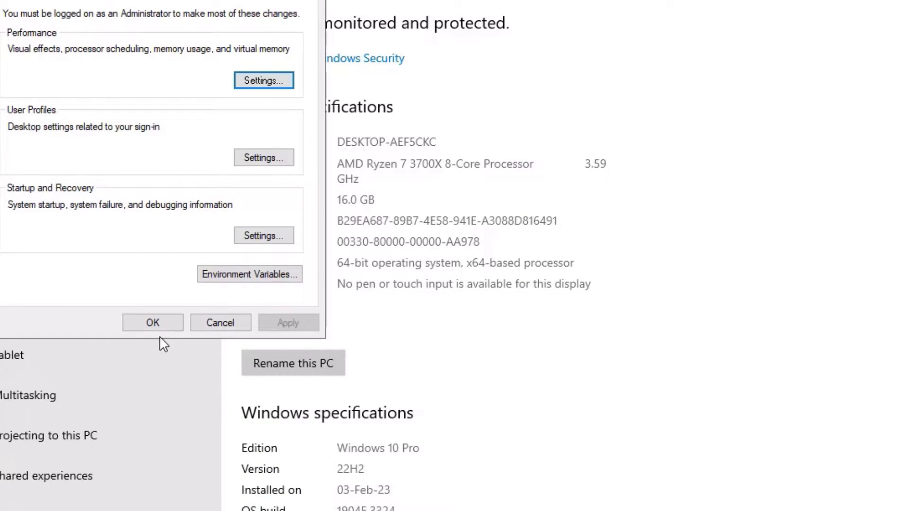
click(153, 322)
- Close the System page and reopen 'View advanced system settings' through Windows search
key(alt+F4)
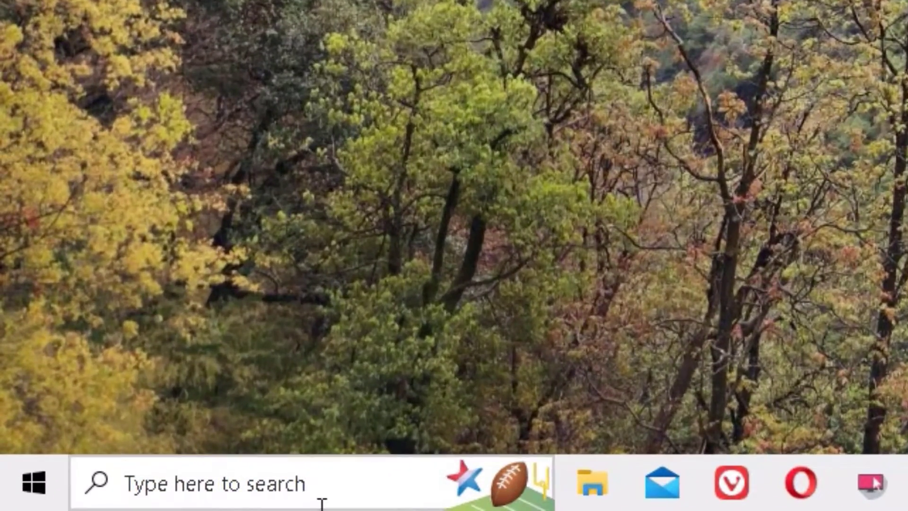
click(321, 503)
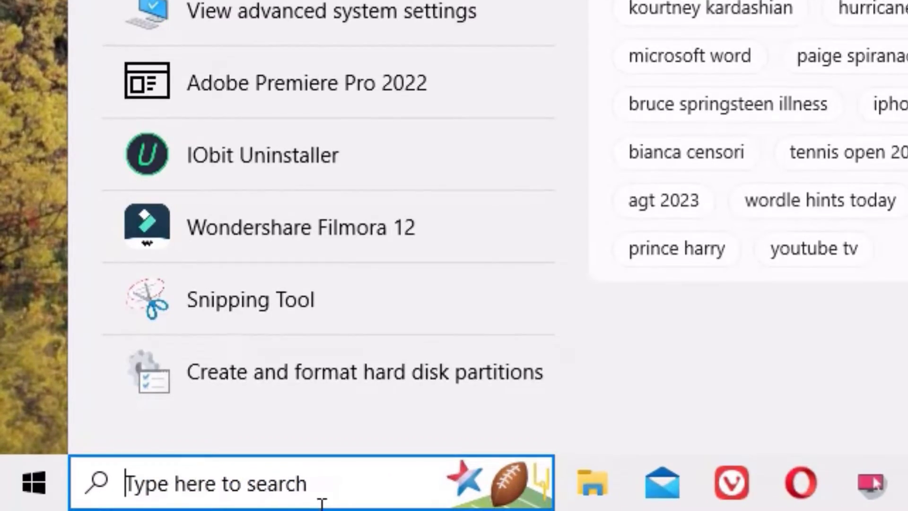
text(advanced s)
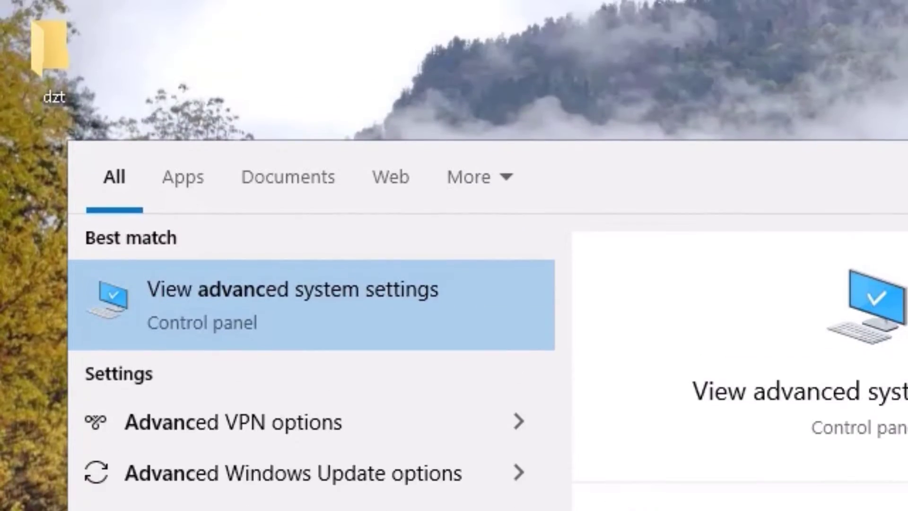
text(ystem se)
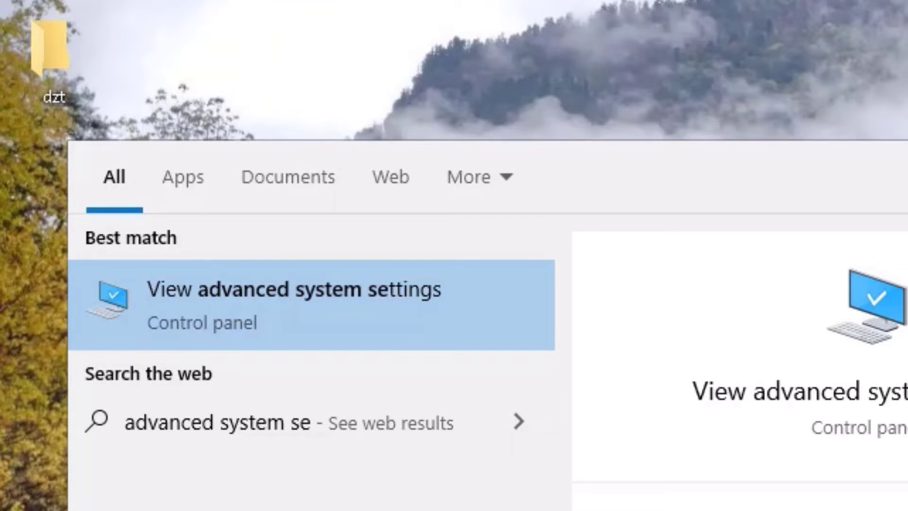
text(t)
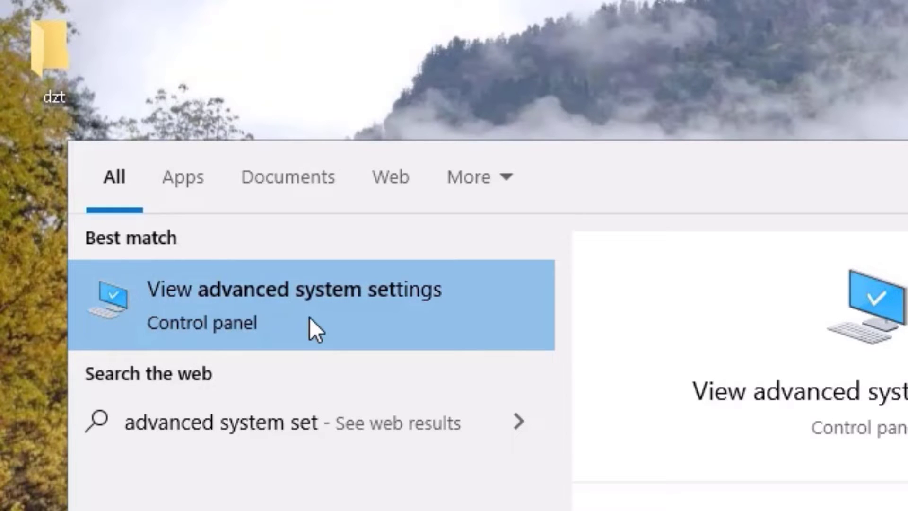
click(309, 316)
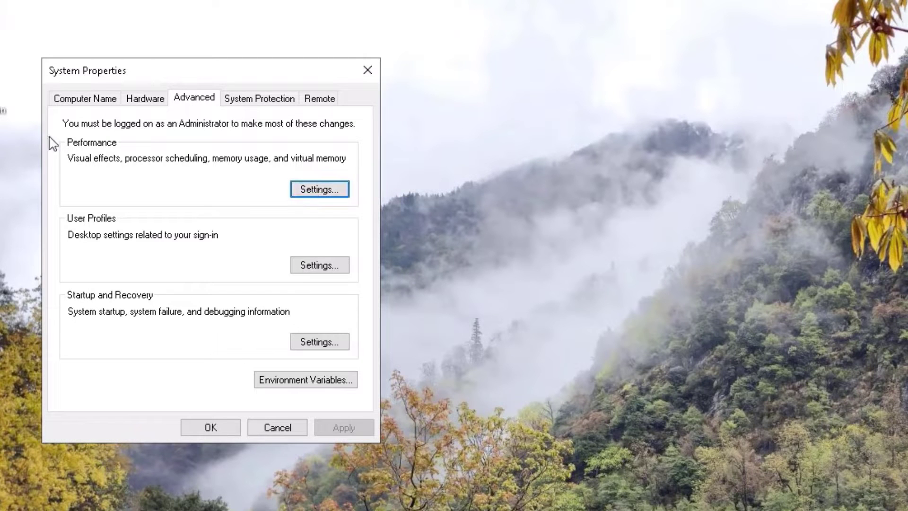
- Re-enable 'Smooth edges of screen fonts', apply it, and reopen the Advanced tab showing 24576 MB paging total
click(306, 192)
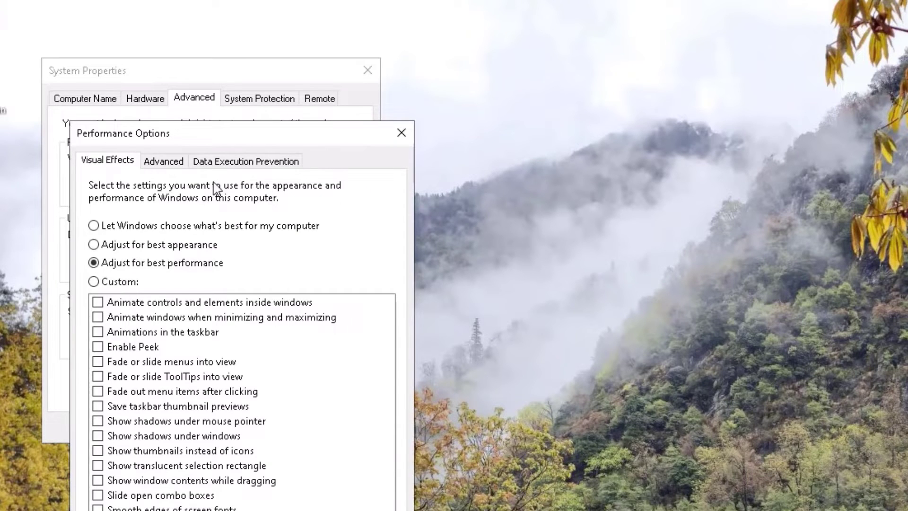
click(168, 162)
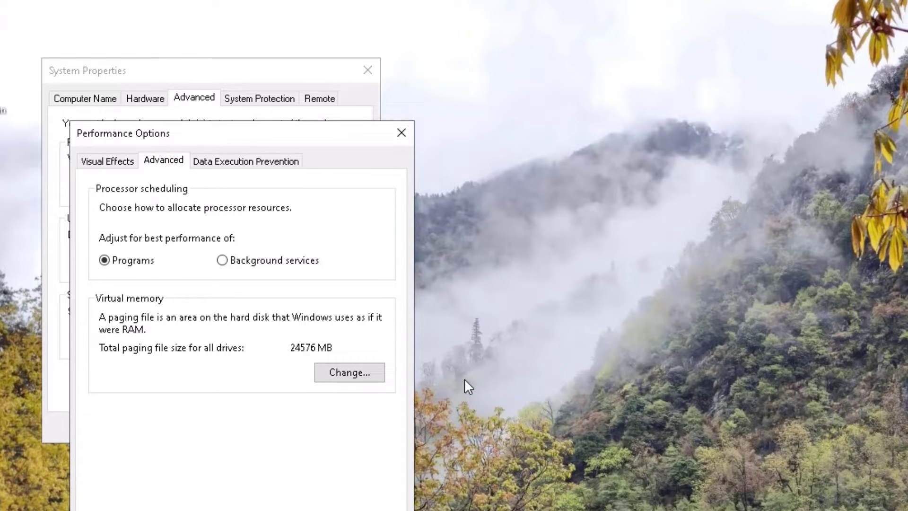
click(106, 160)
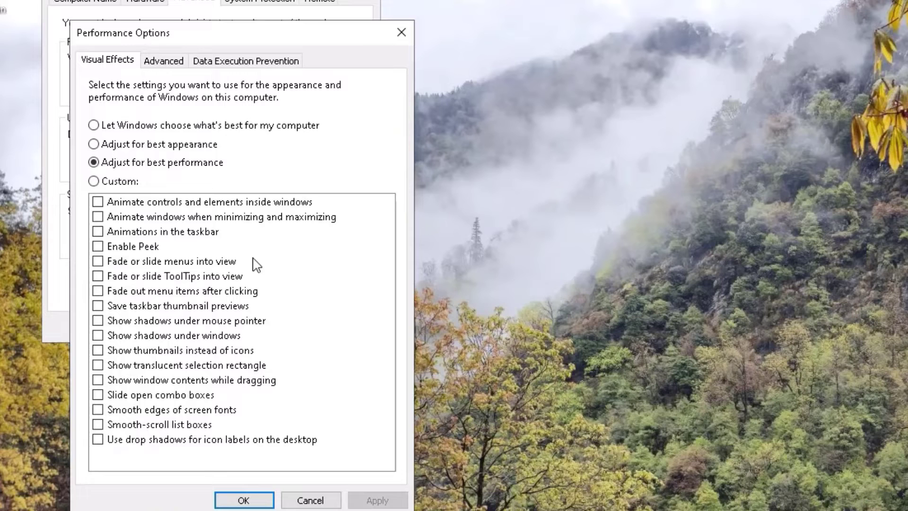
click(98, 409)
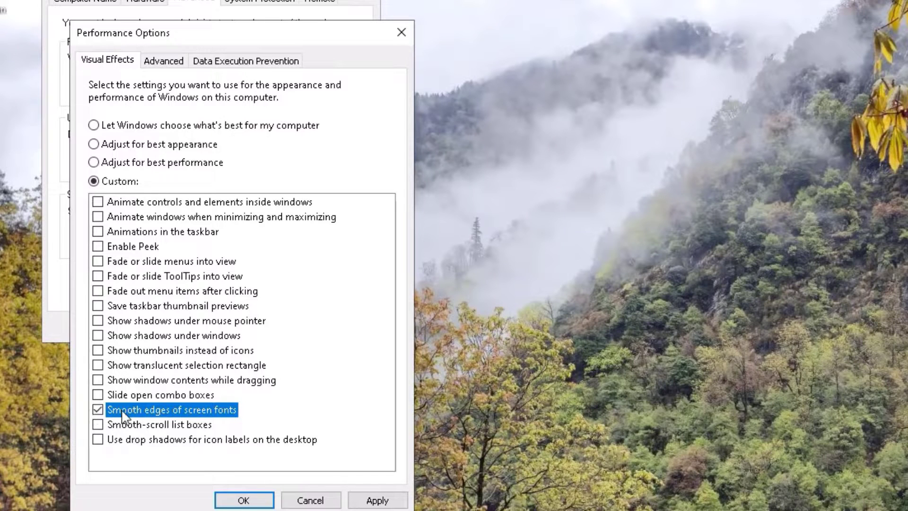
click(373, 499)
click(243, 500)
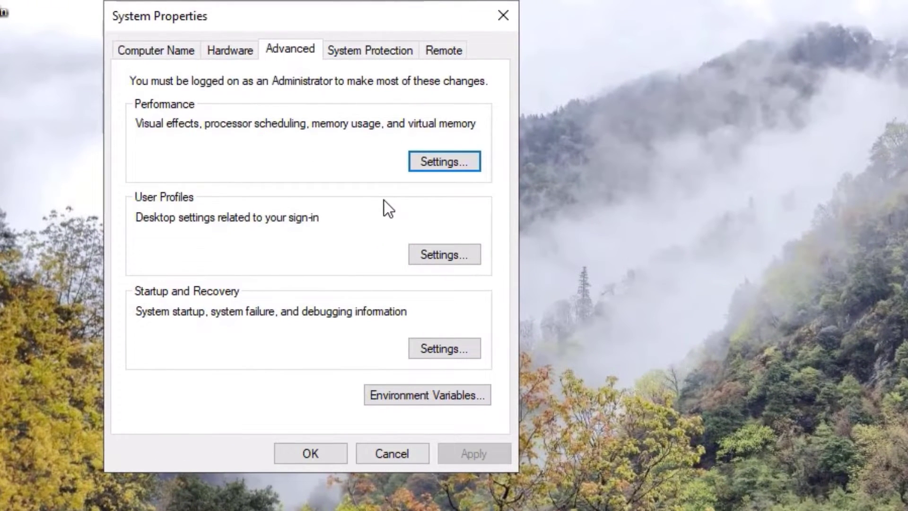
click(448, 171)
click(239, 134)
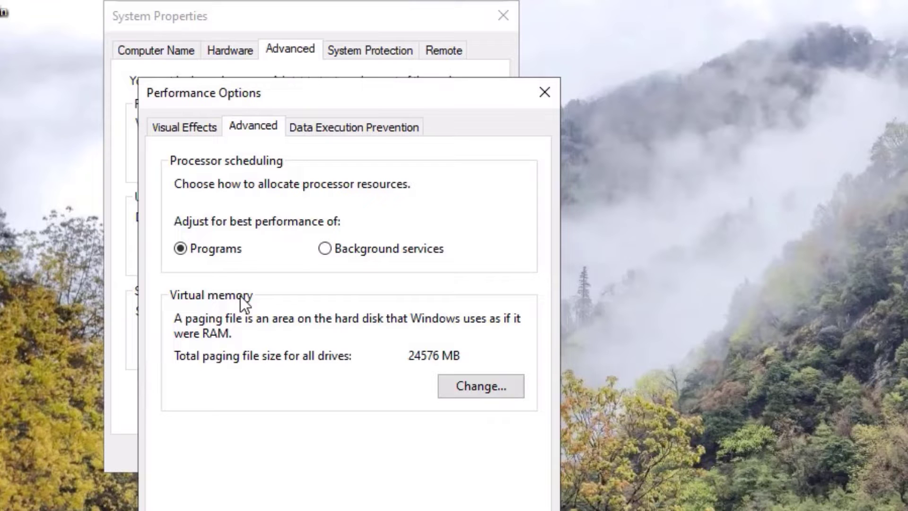
- Turn off automatic paging file management, select drive C:, and launch Calculator
click(481, 387)
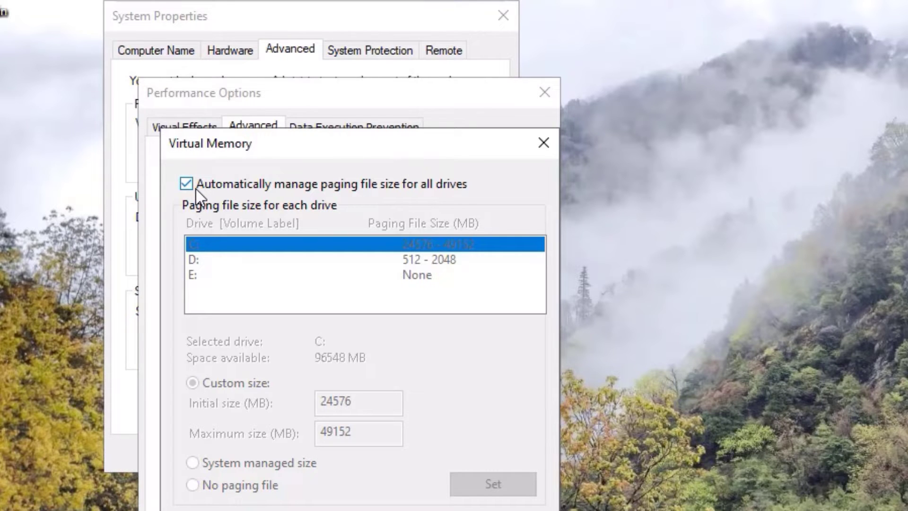
click(196, 189)
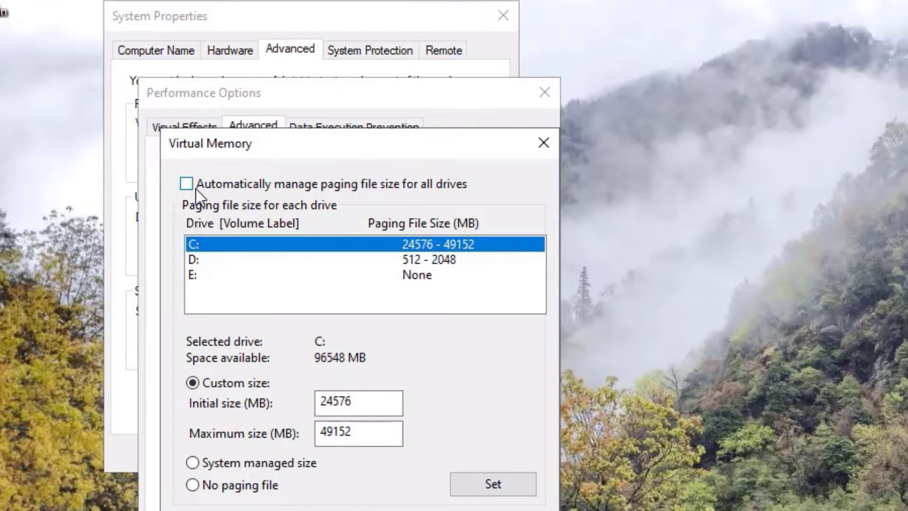
click(204, 258)
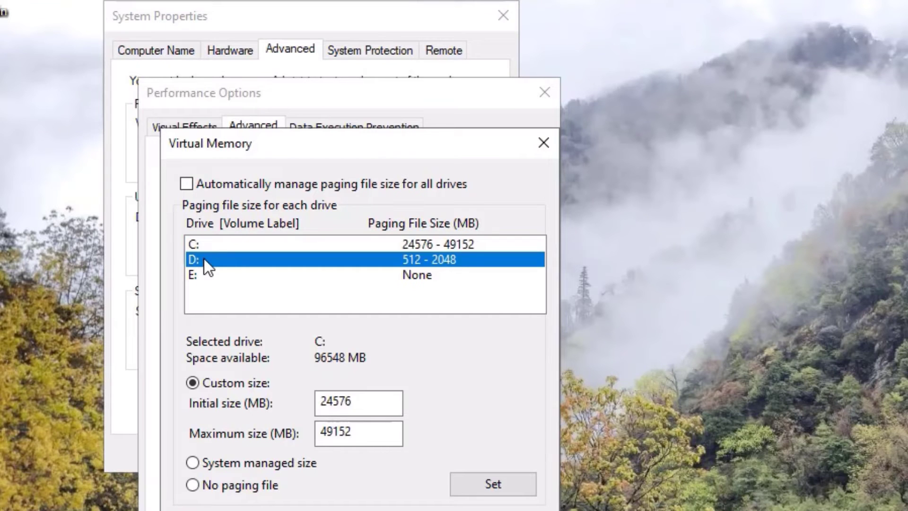
click(210, 277)
click(209, 238)
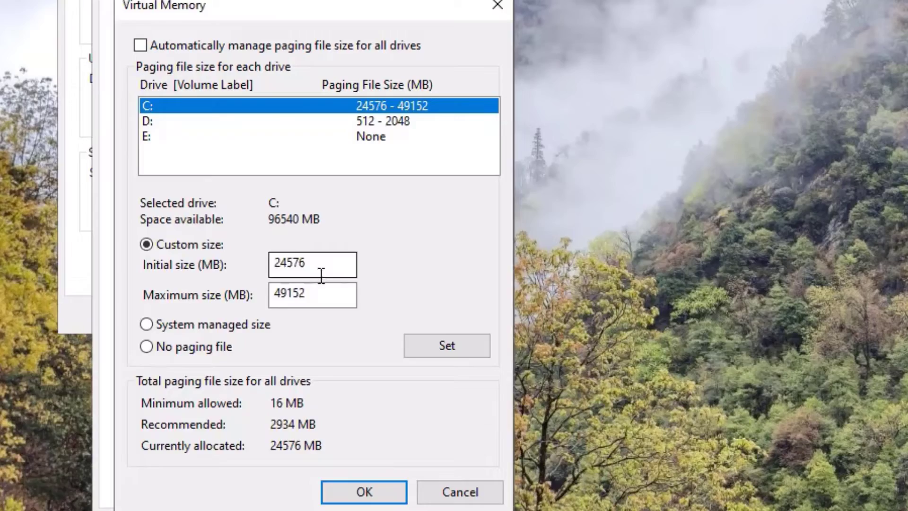
key(super)
text(cal)
key(Return)
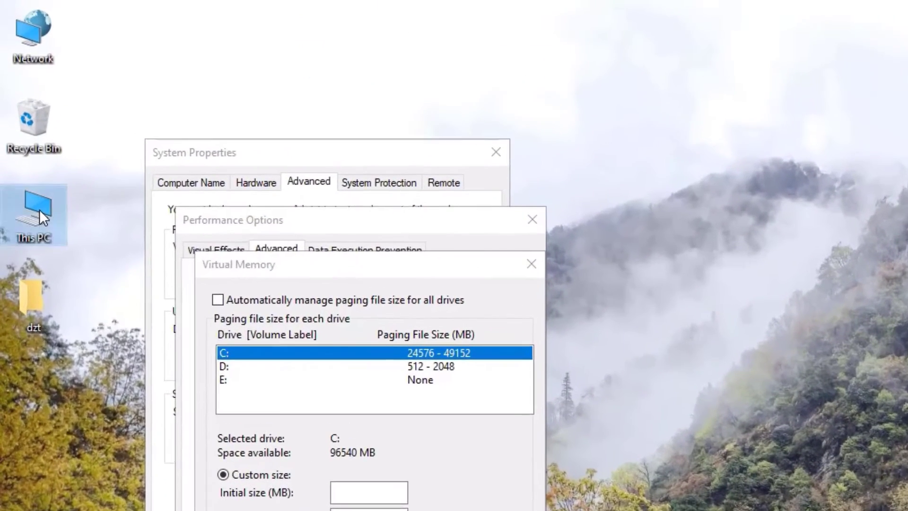
right_click(39, 210)
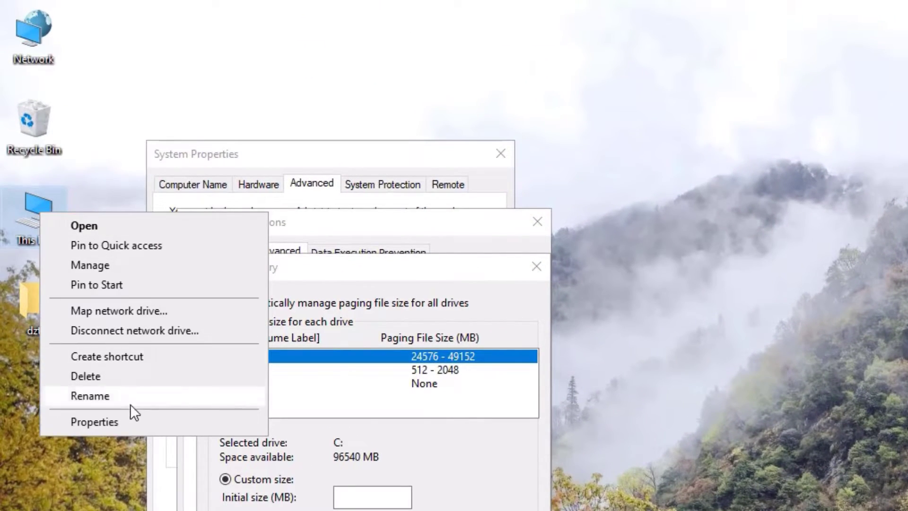
click(130, 420)
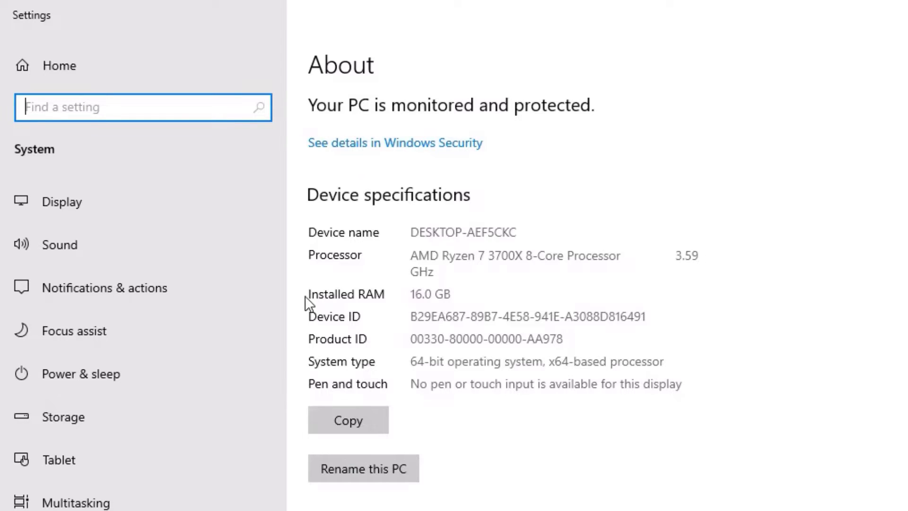
click(425, 291)
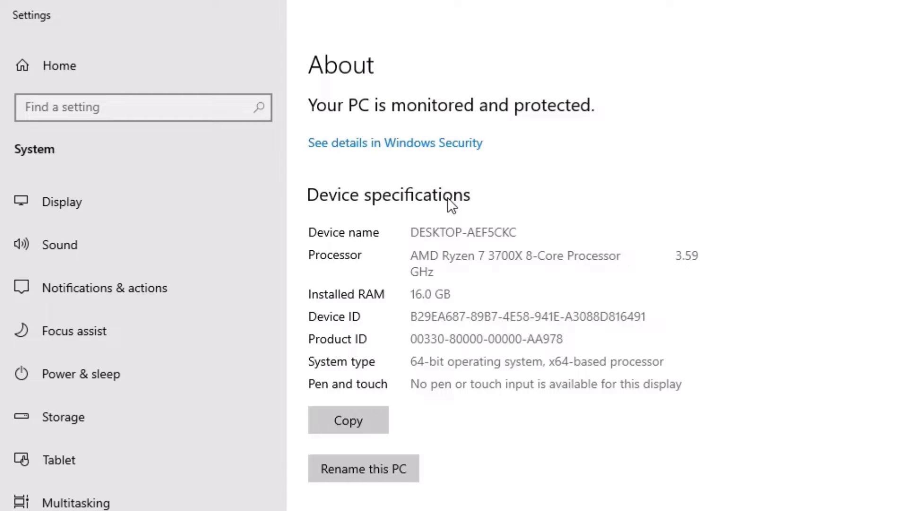
drag(452, 294, 406, 299)
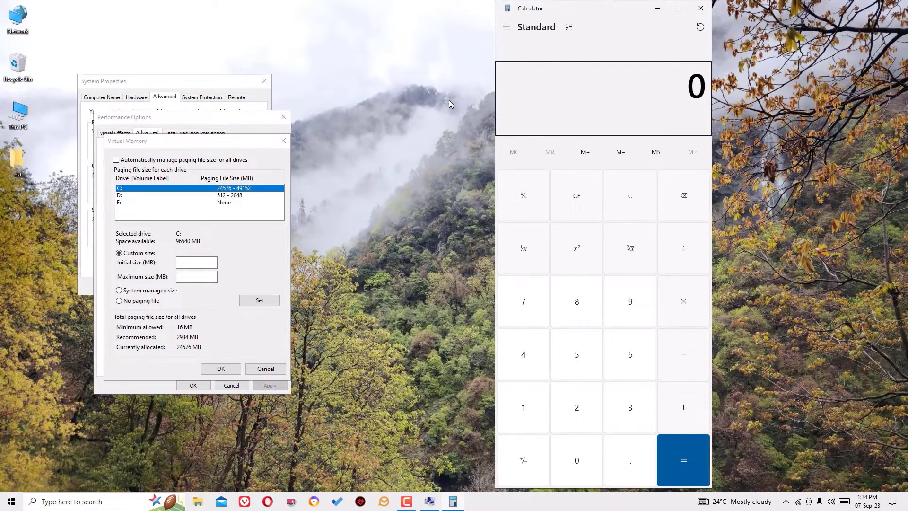
- Calculate 1024 × 16 in Calculator to get 16,384 MB
drag(446, 99, 269, 57)
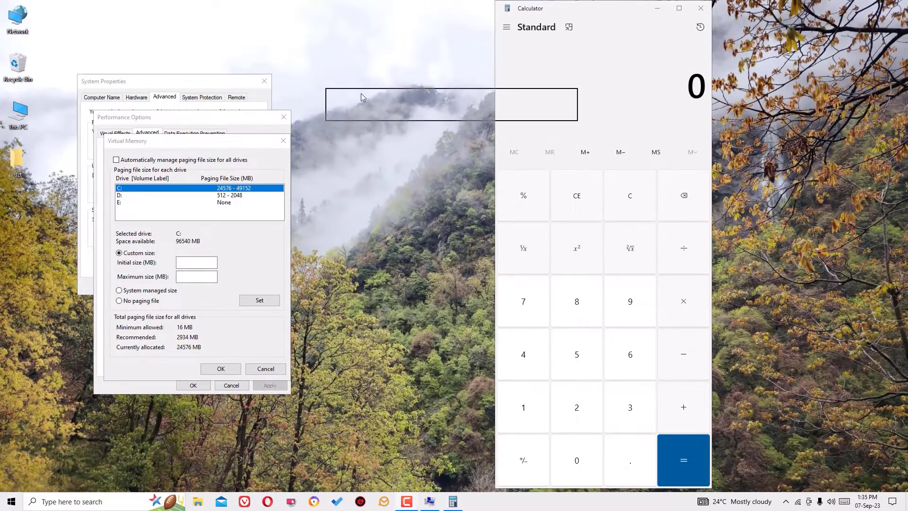
click(523, 410)
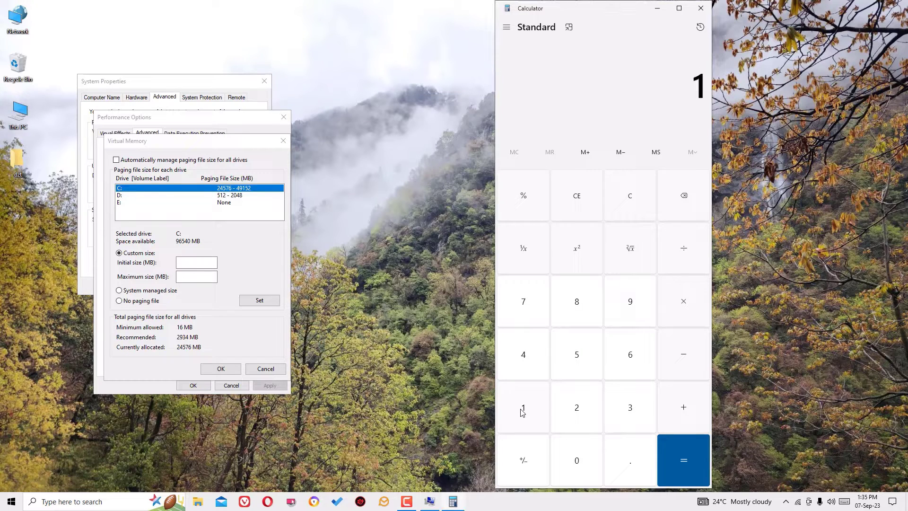
click(565, 461)
click(577, 407)
click(534, 362)
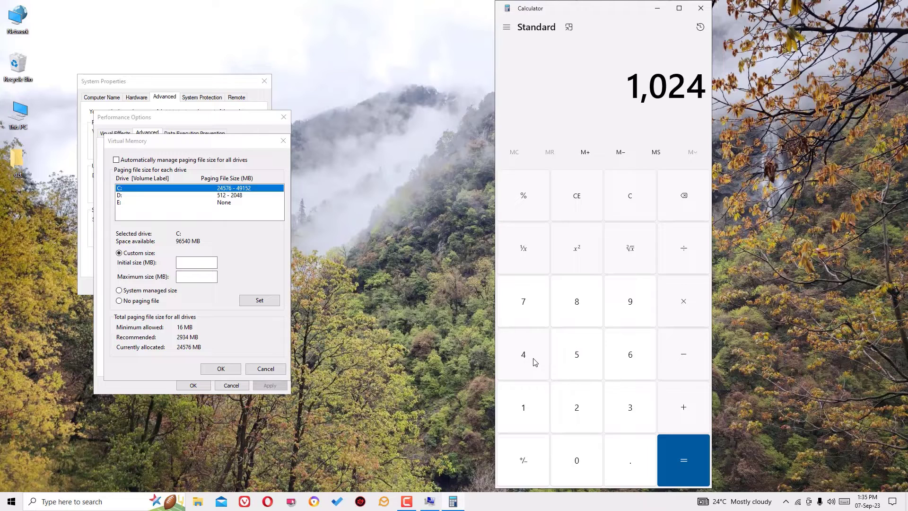
click(691, 304)
click(520, 405)
click(639, 365)
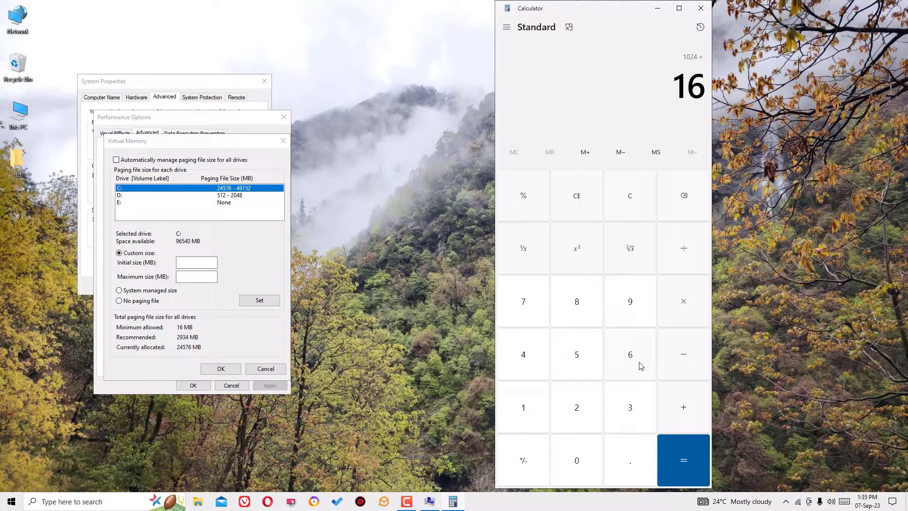
click(681, 439)
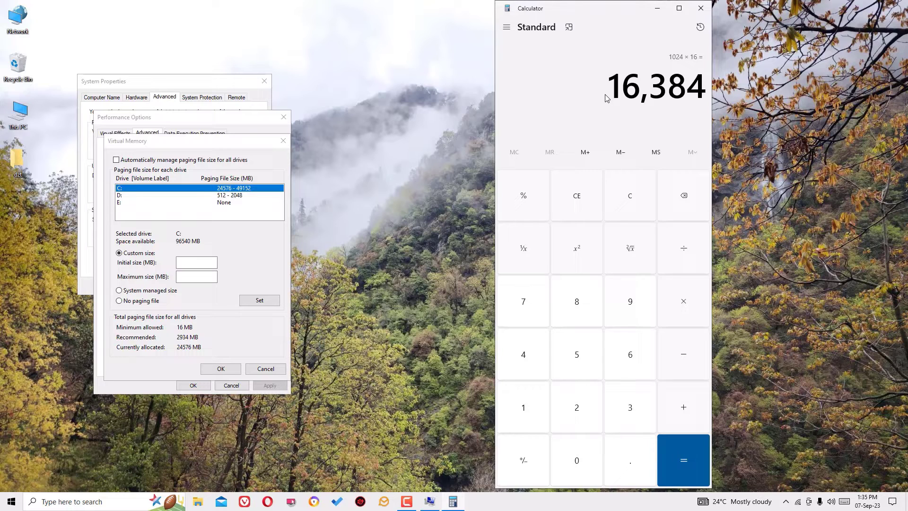
- Multiply 16,384 by 1.5 and select the 24,576 result
click(679, 305)
click(533, 410)
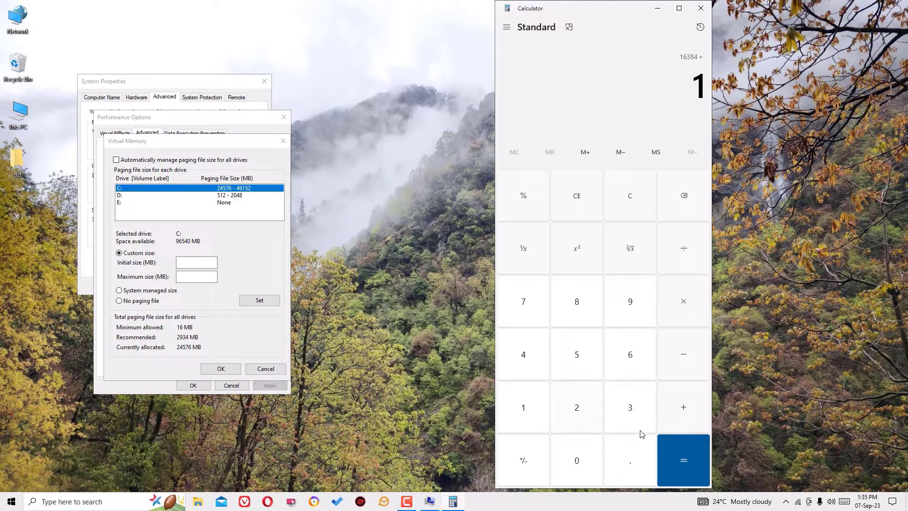
click(632, 458)
click(582, 352)
click(677, 454)
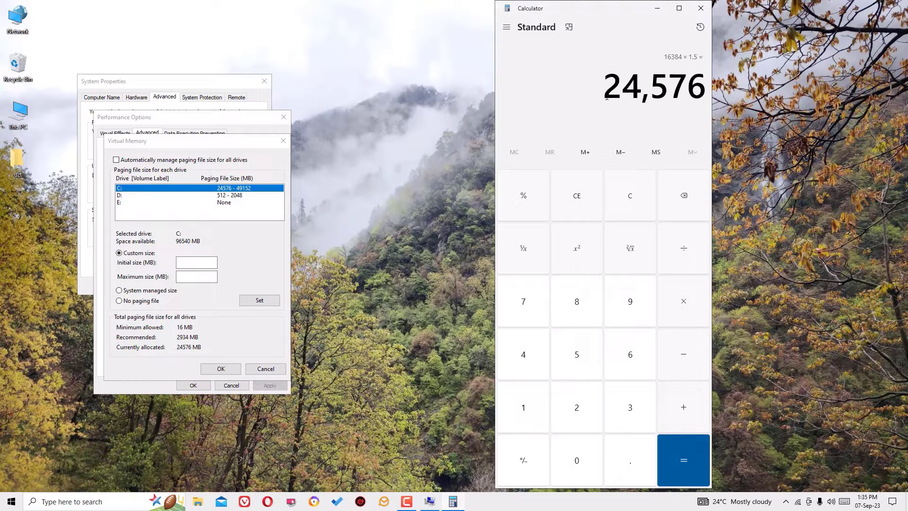
drag(604, 84, 713, 97)
key(ctrl+c)
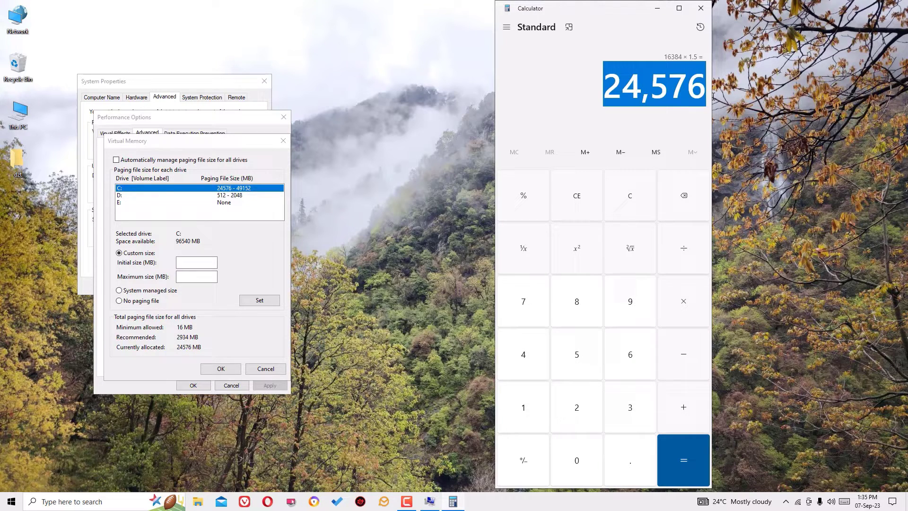
- Paste 24576 without the comma as C:'s initial paging size, then clear Calculator
click(179, 264)
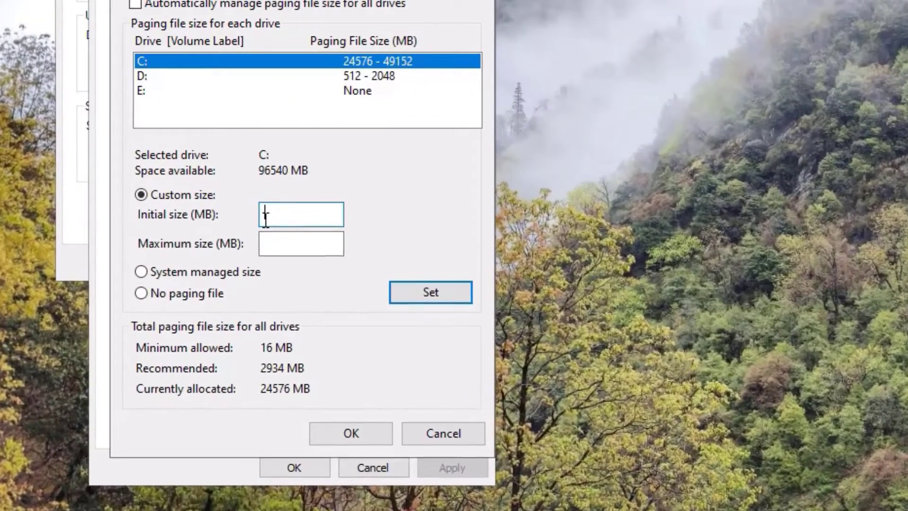
key(ctrl+v)
click(284, 218)
key(Left)
key(BackSpace)
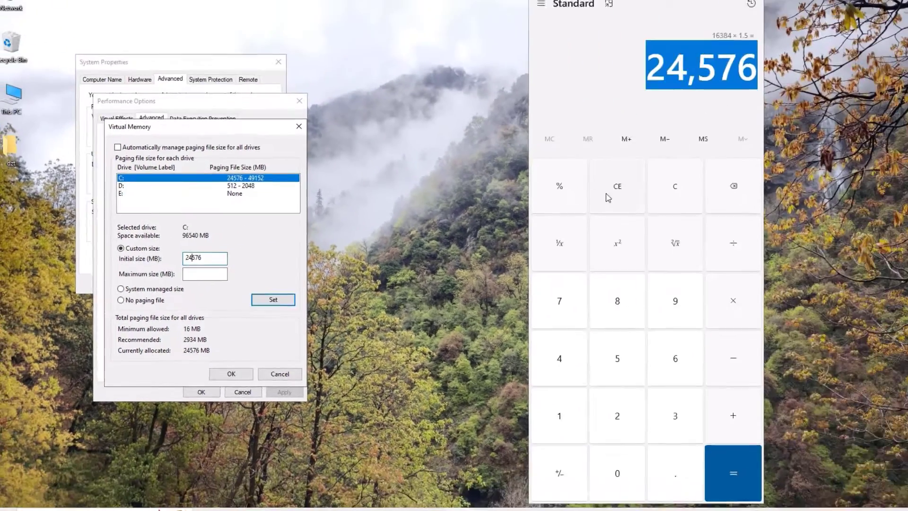
click(567, 206)
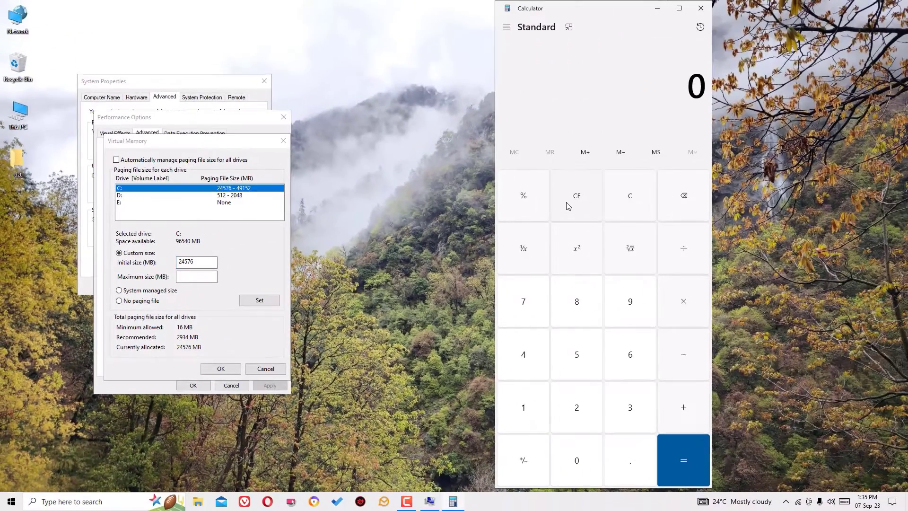
- Calculate 1024 × 16 in Calculator, ready to multiply again
click(531, 416)
click(575, 460)
click(577, 417)
click(526, 356)
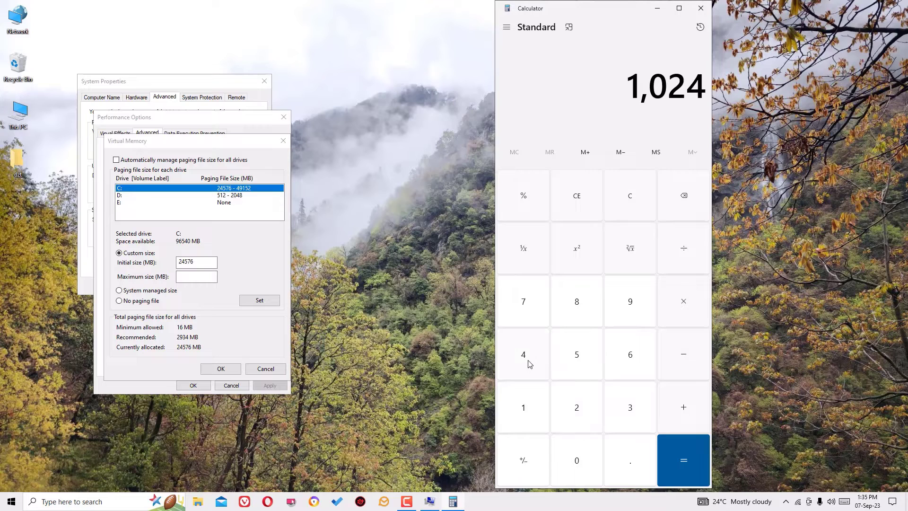
click(680, 309)
click(523, 408)
click(628, 353)
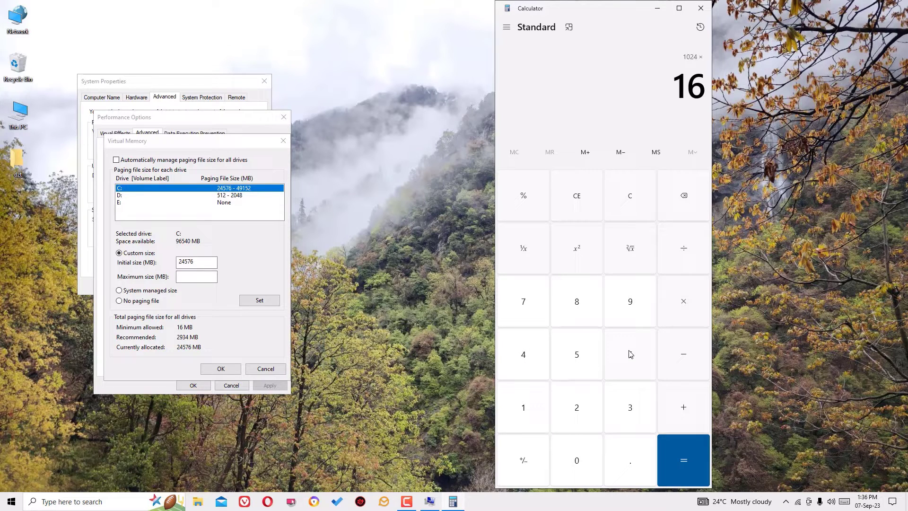
click(680, 309)
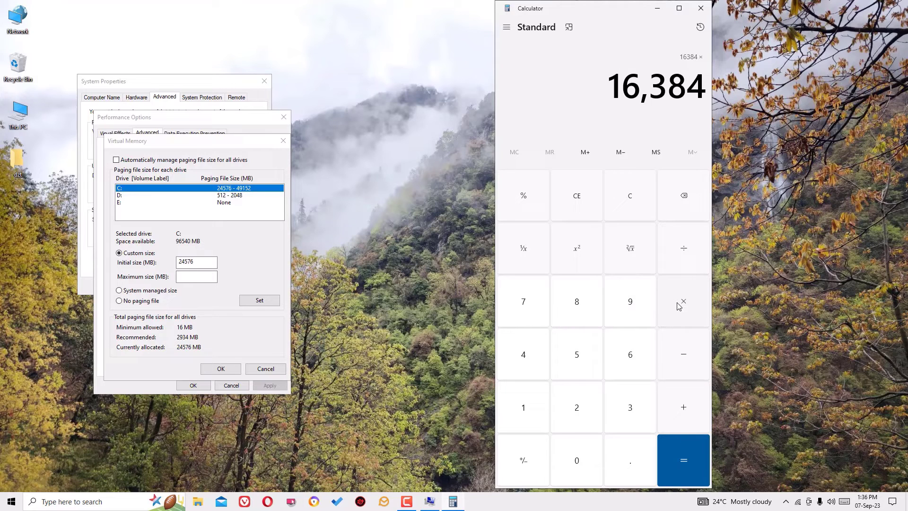
- Multiply by 3 and select the 49,152 result
click(616, 413)
key(Return)
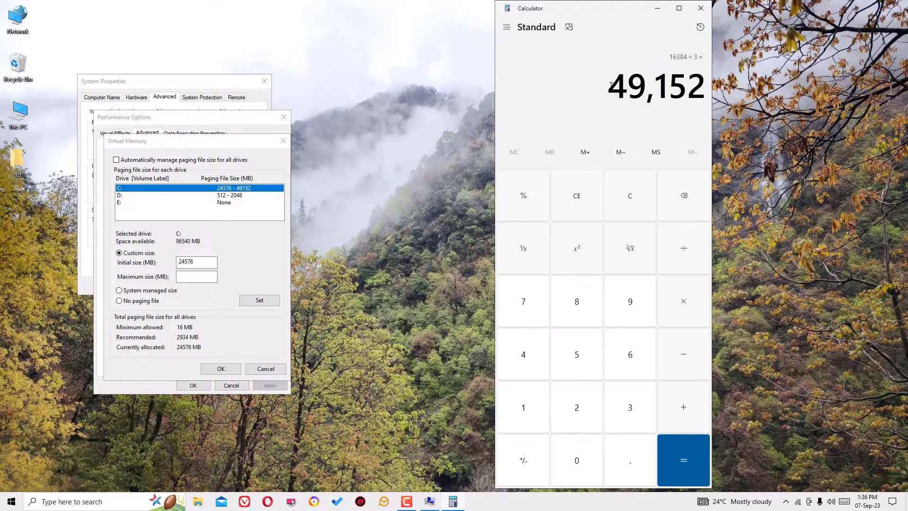
drag(610, 83, 732, 80)
key(ctrl+c)
- Enter 49152 as C:'s maximum paging size, set it, and confirm Virtual Memory
click(207, 277)
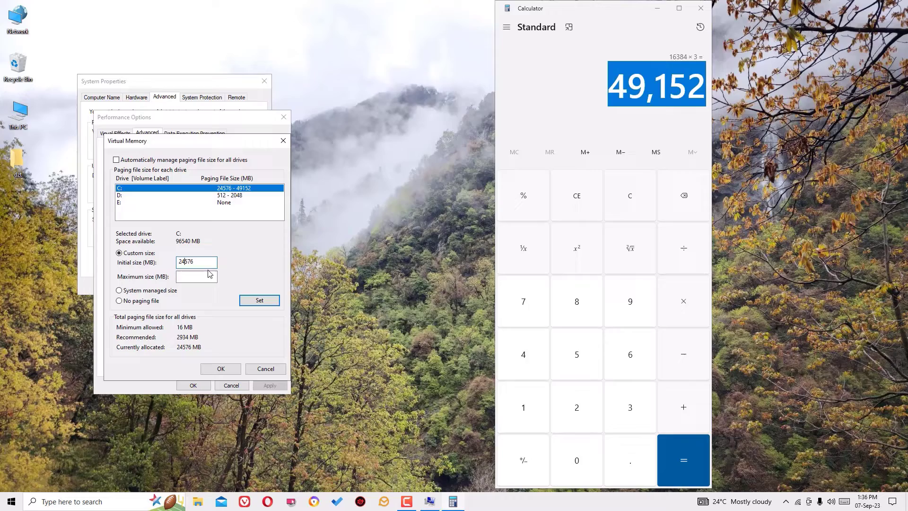
key(ctrl+v)
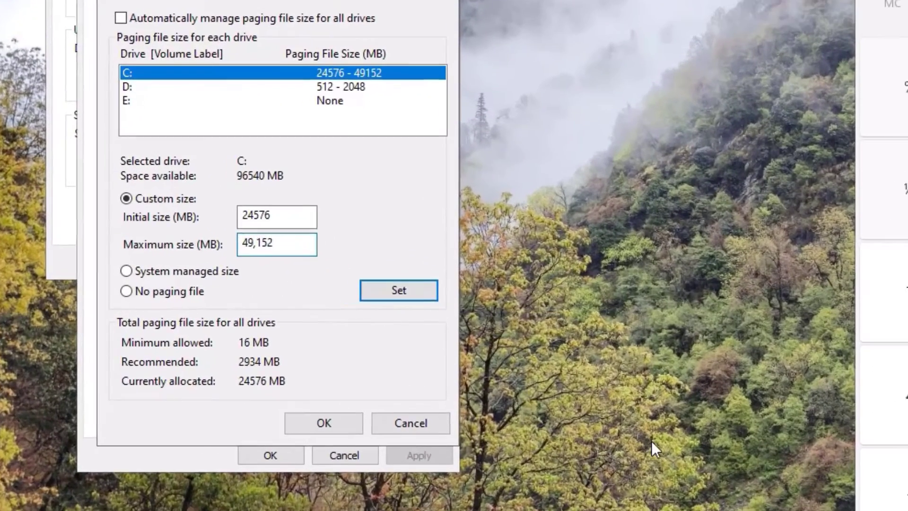
key(Left)
key(Left)
key(Left)
key(BackSpace)
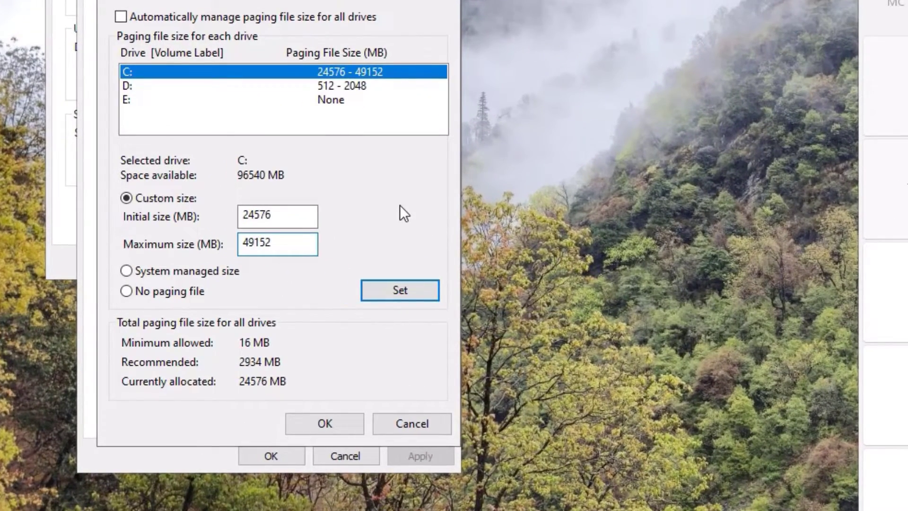
drag(304, 218, 230, 220)
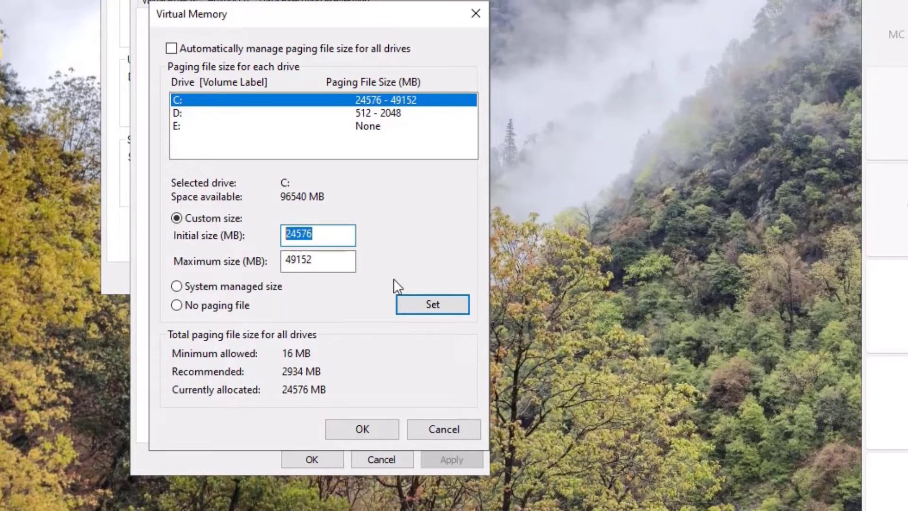
click(422, 301)
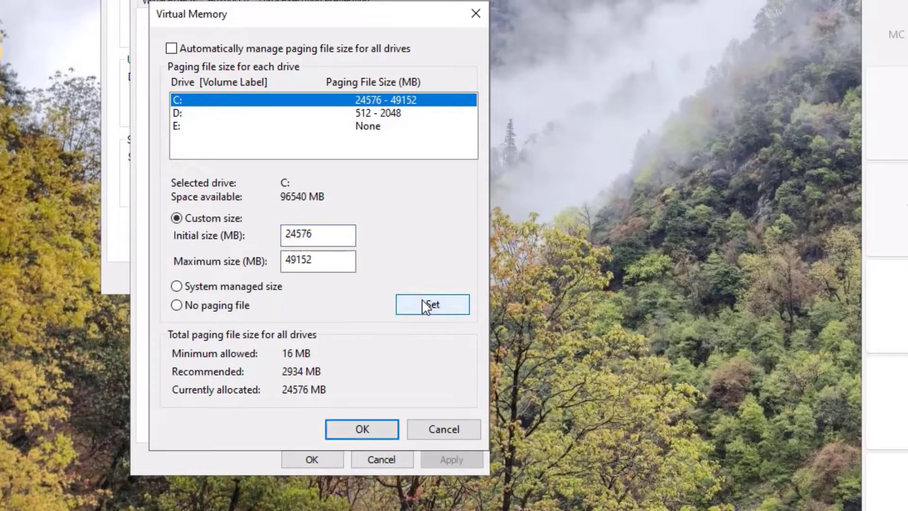
click(382, 429)
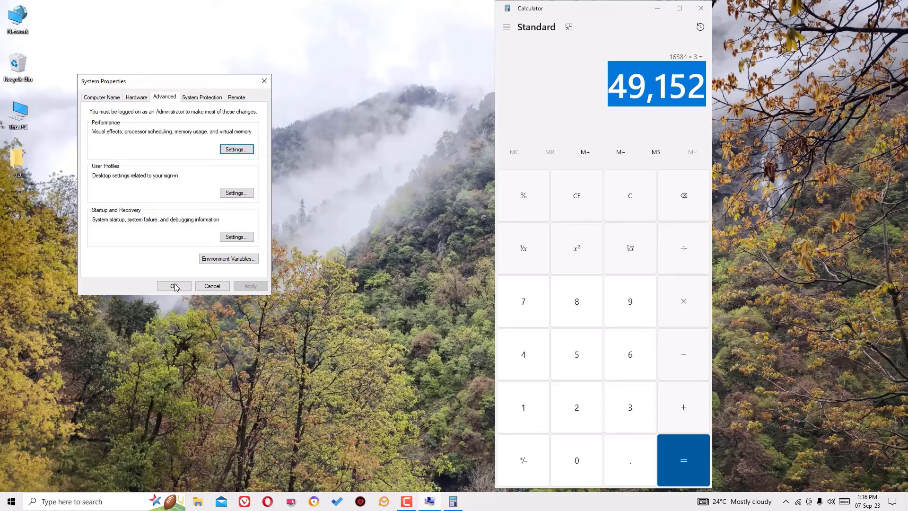
- Close System Properties and Calculator, then launch Run from Windows search
click(174, 286)
click(700, 7)
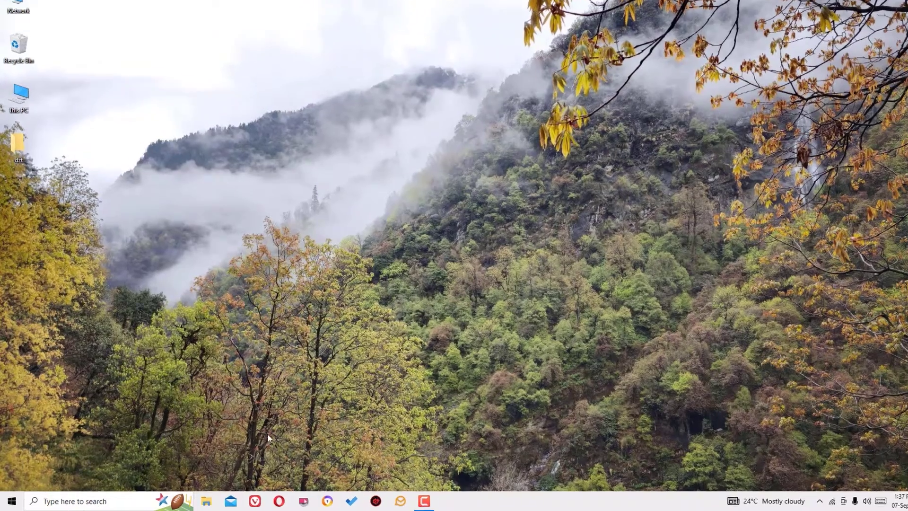
click(92, 501)
text(r)
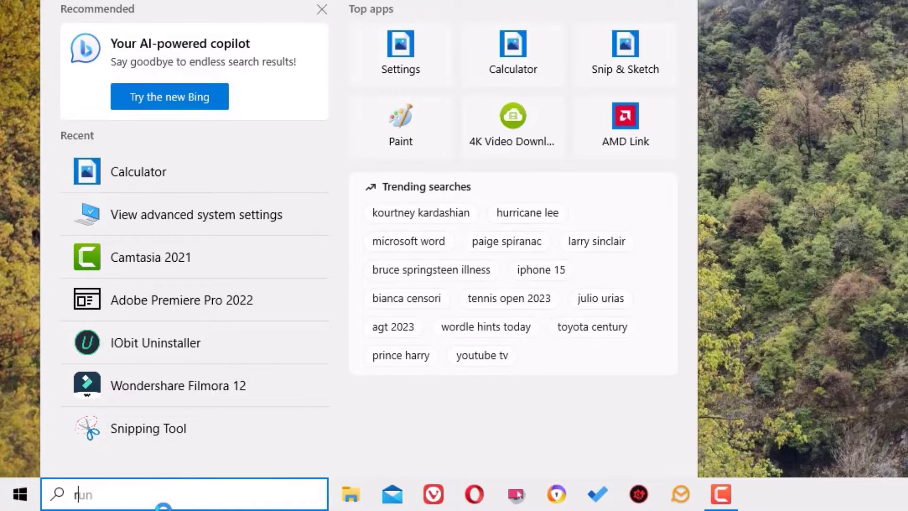
text(un)
click(122, 16)
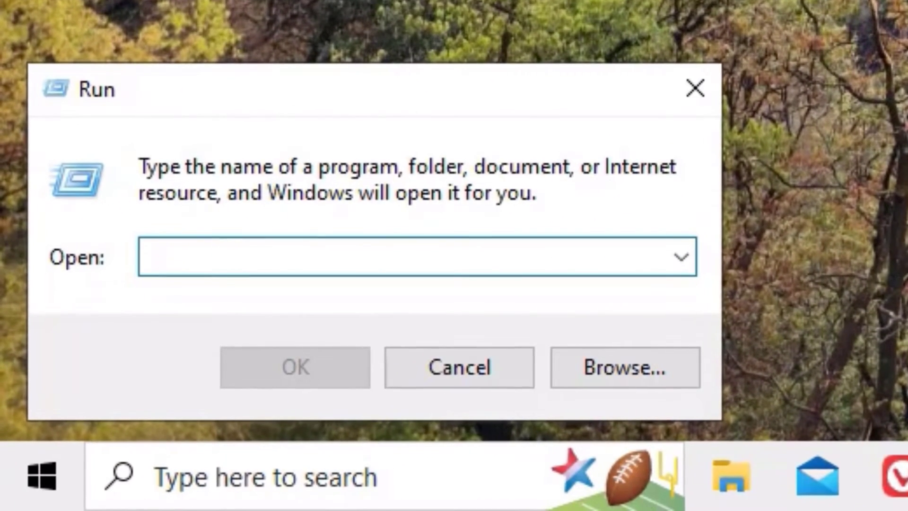
text(tem)
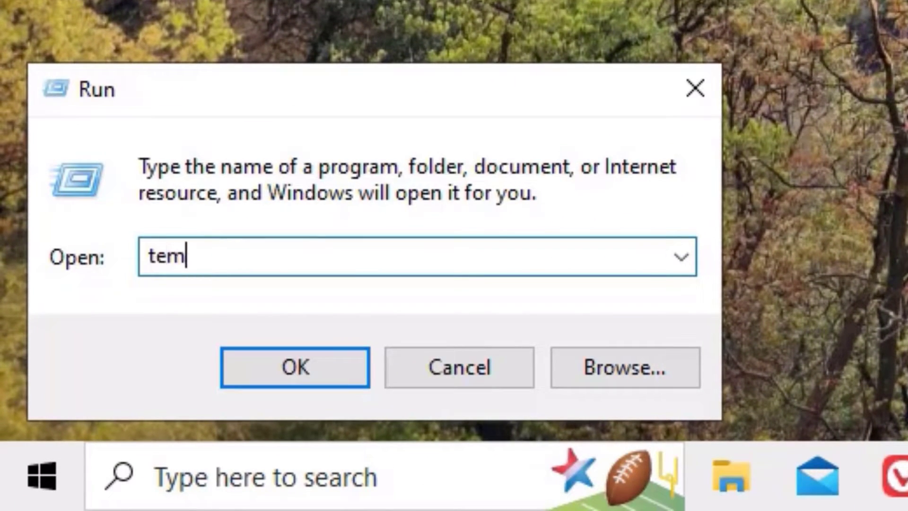
text(p)
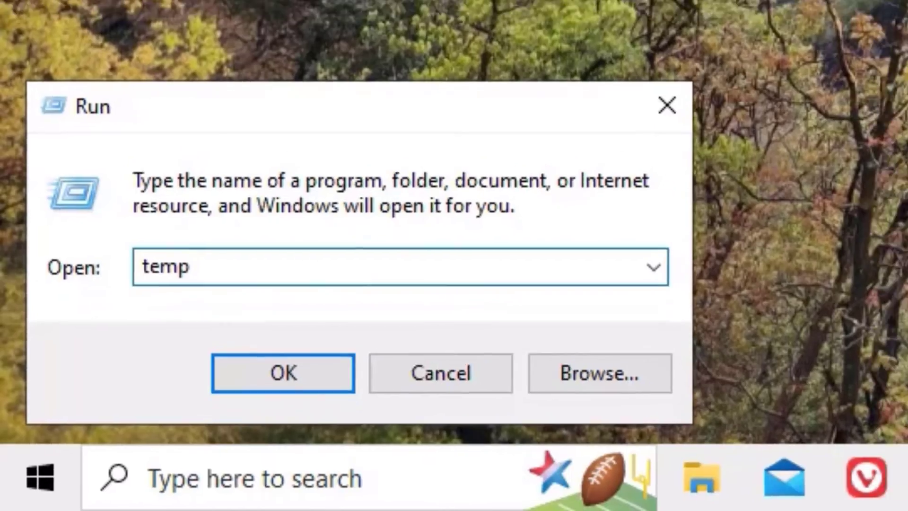
- Delete all 121 items in the Windows Temp folder with administrator permission, leaving 9 undeletable items
key(Return)
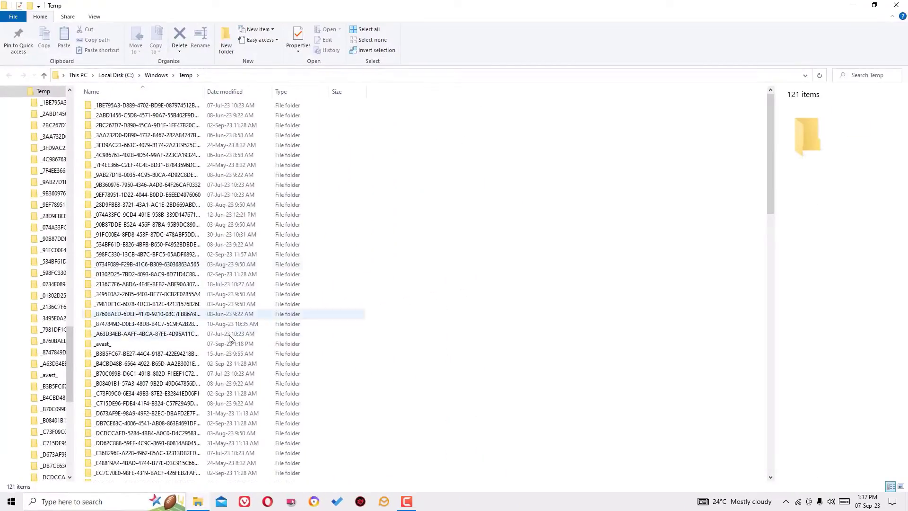
click(363, 363)
scroll(364, 363, down, 5)
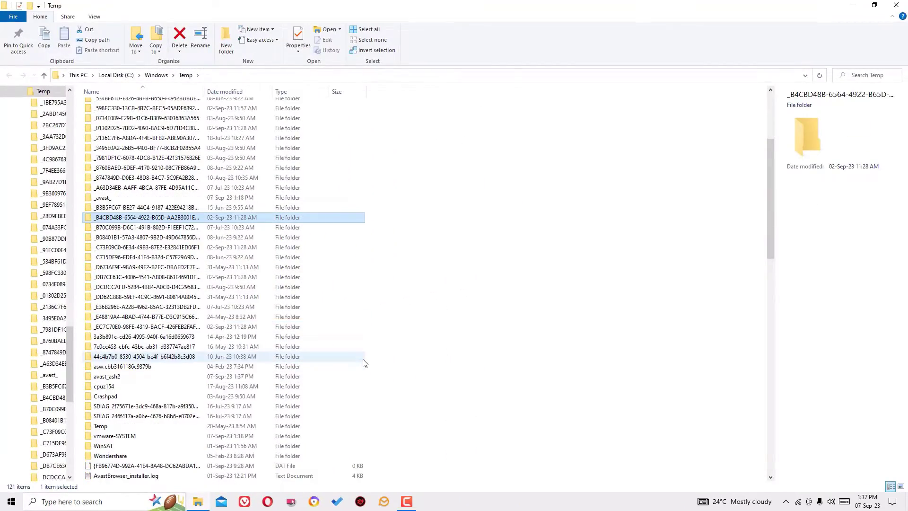
key(ctrl+a)
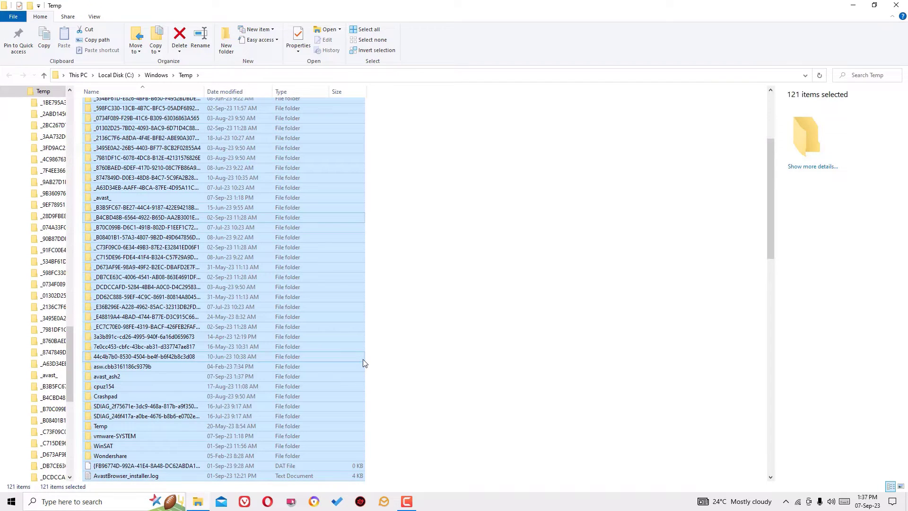
right_click(319, 270)
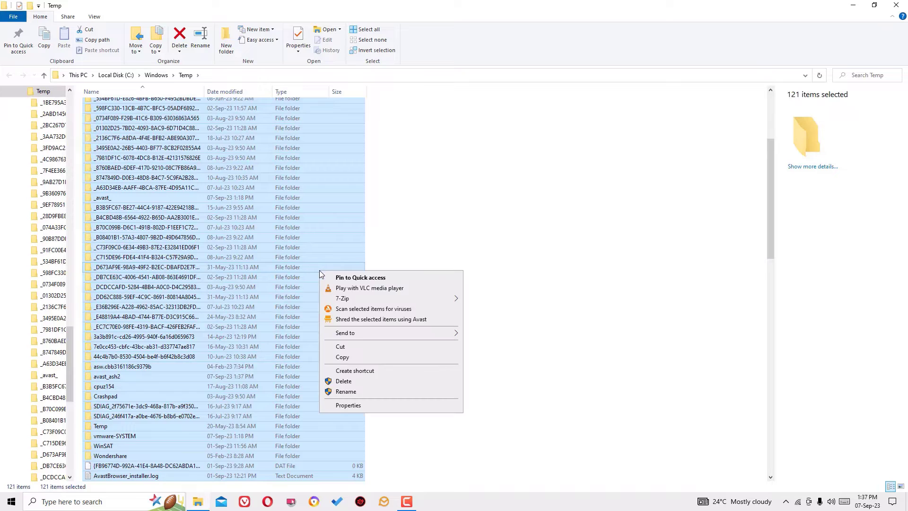
click(354, 376)
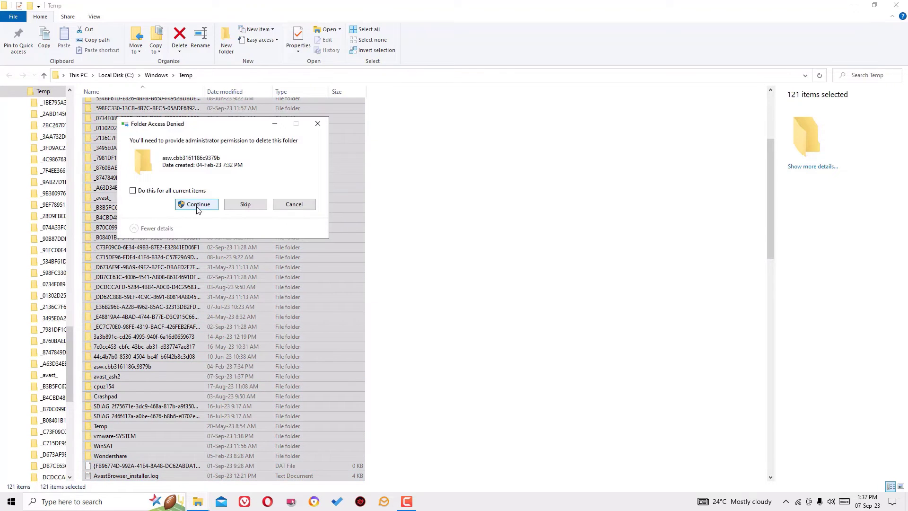
click(198, 205)
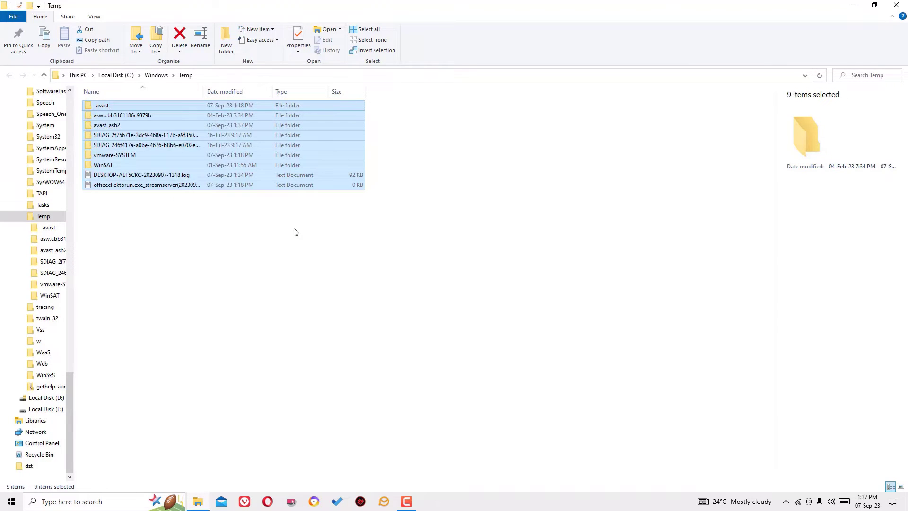
click(296, 232)
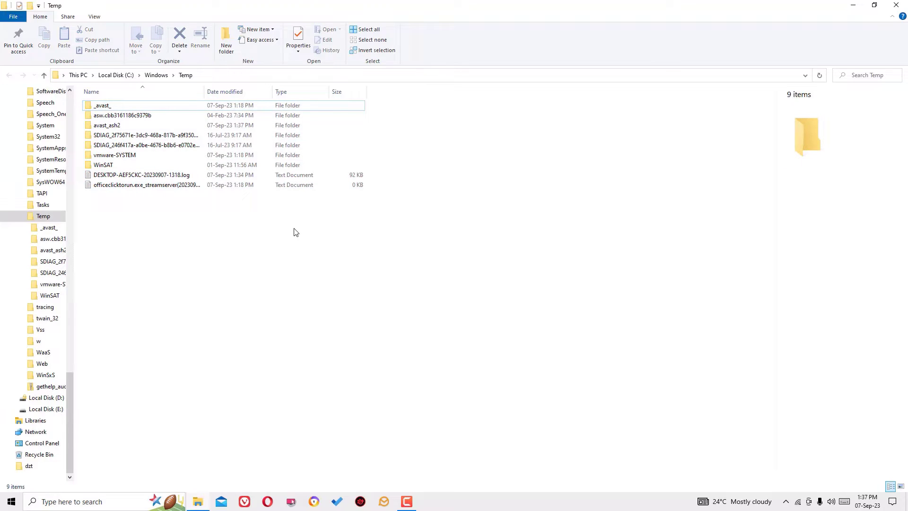
drag(256, 237, 135, 95)
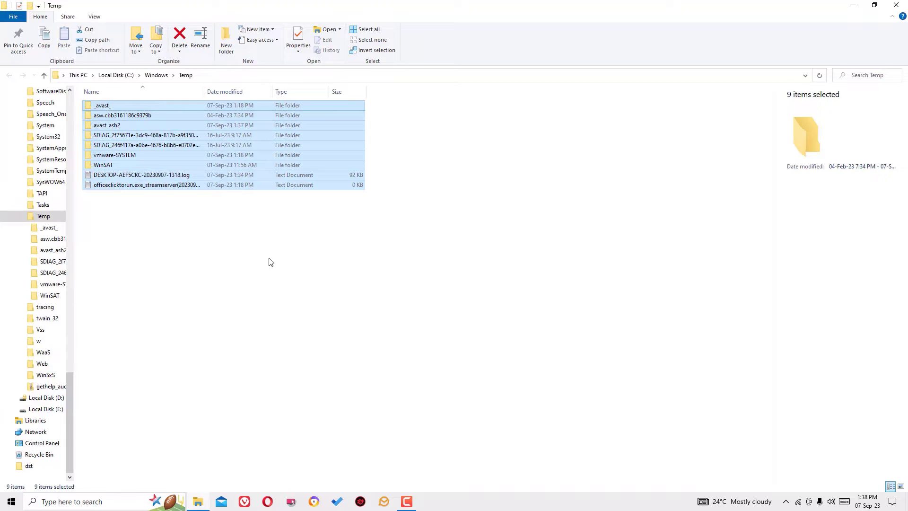
- Close the Windows Temp folder and launch the Run app from Windows search
click(893, 7)
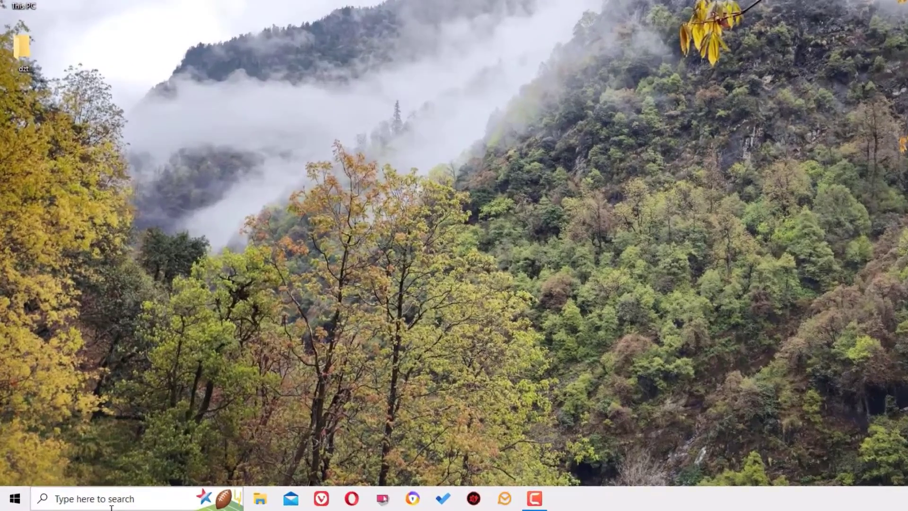
click(85, 502)
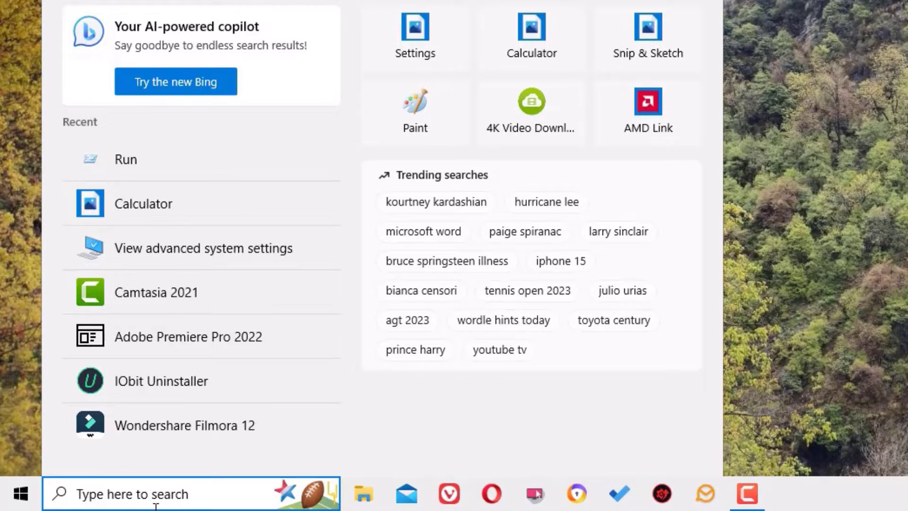
text(run)
key(Return)
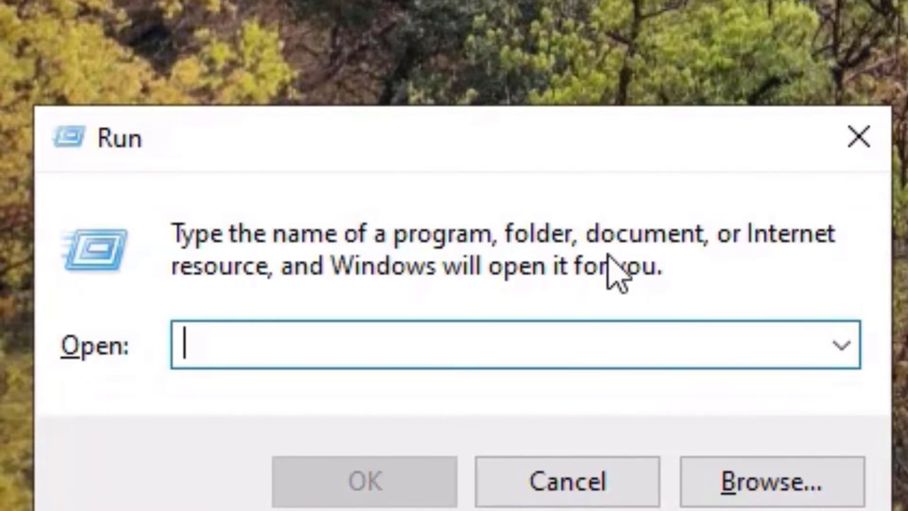
text(%t)
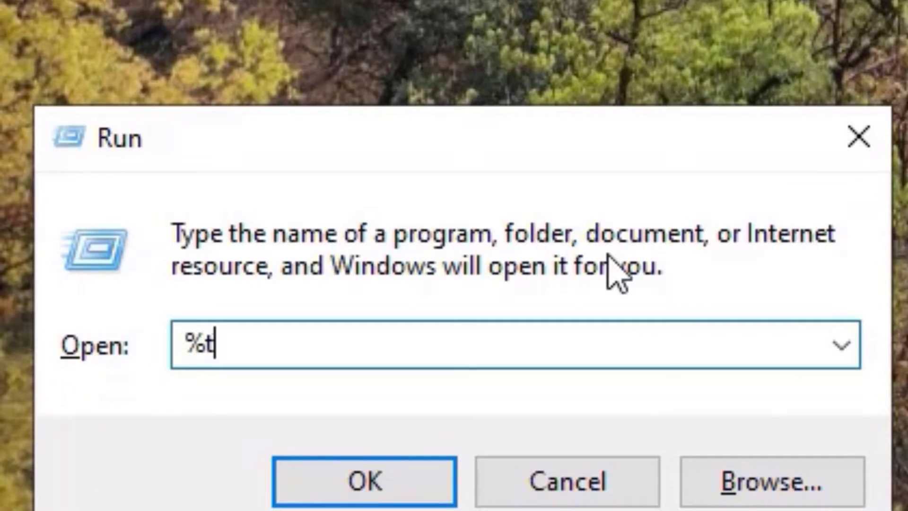
text(emp)
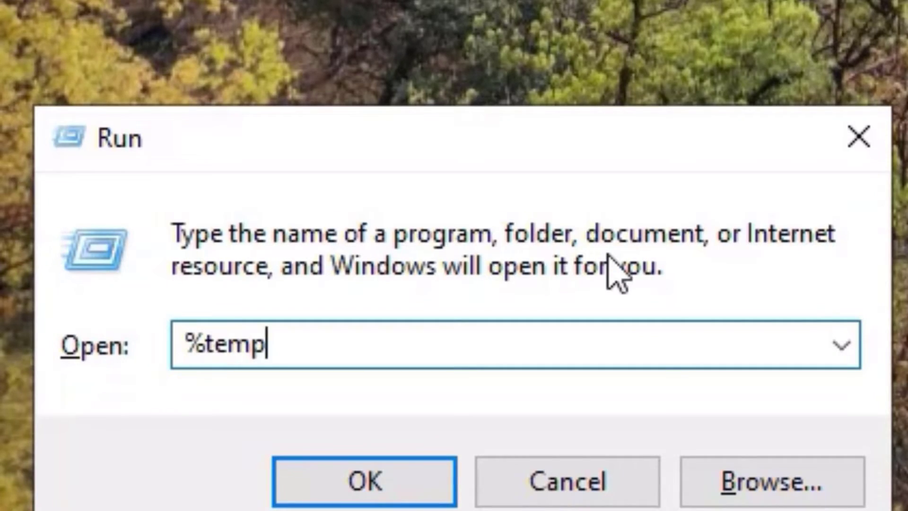
text(%)
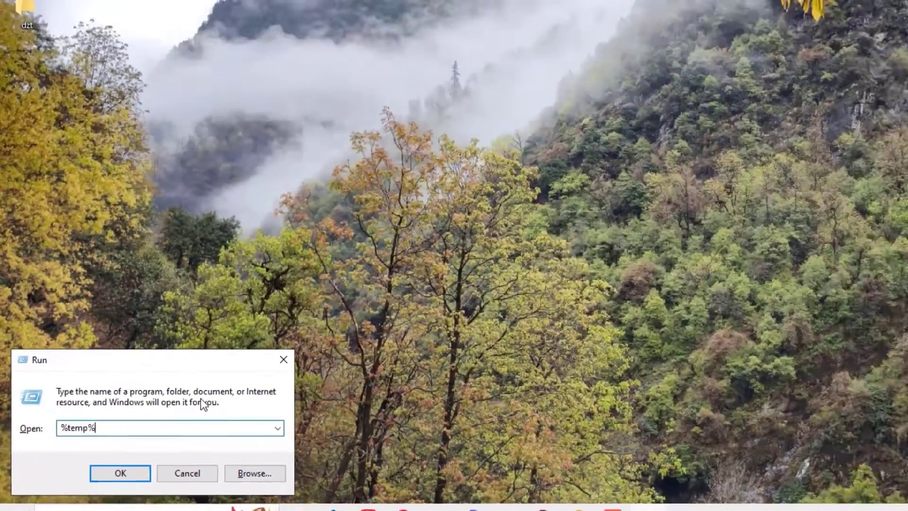
- Open %temp% and delete everything, applying Continue to all items and skipping in-use files
key(Return)
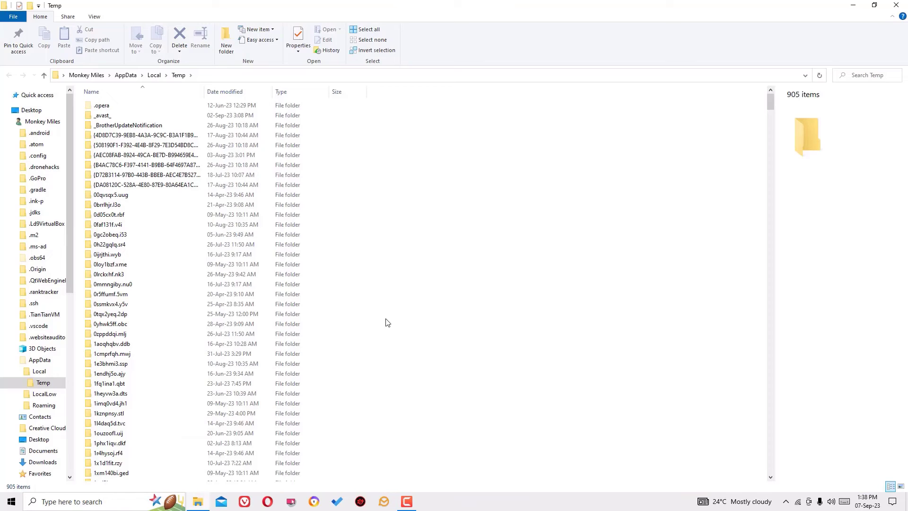
key(ctrl+a)
right_click(242, 264)
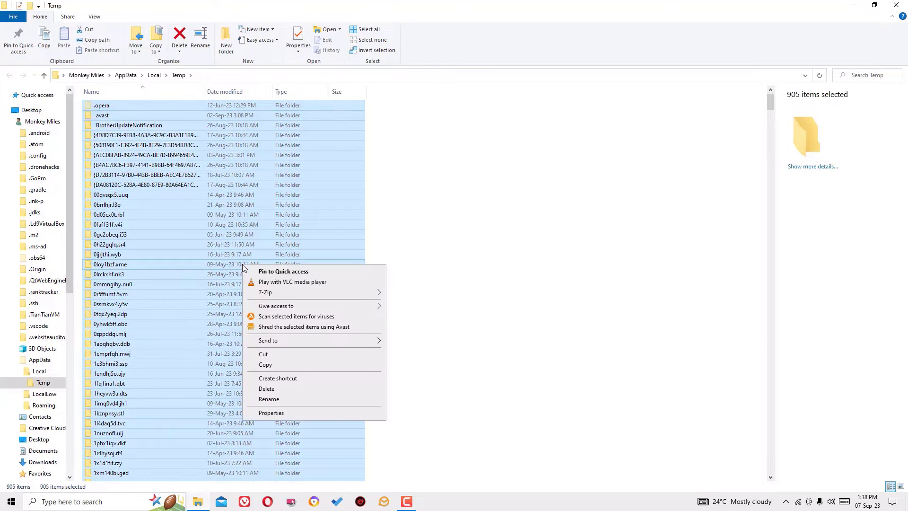
click(309, 390)
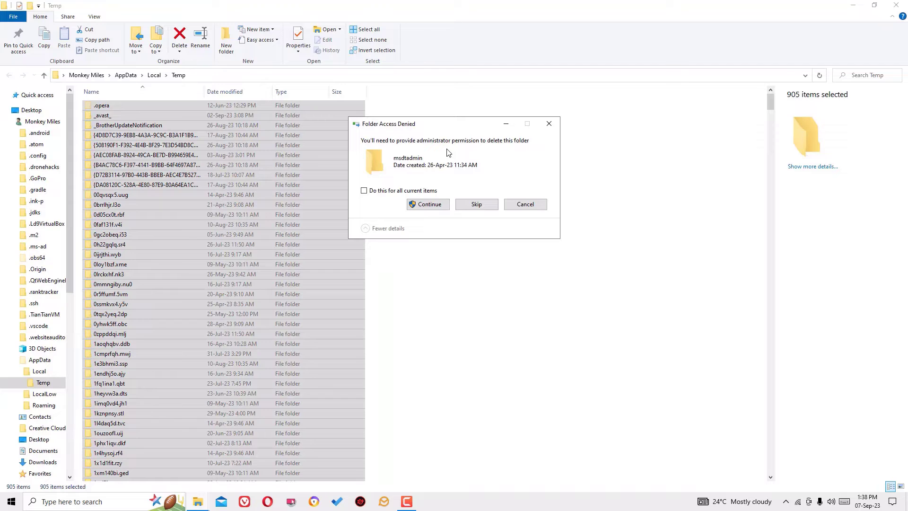
click(383, 194)
click(429, 205)
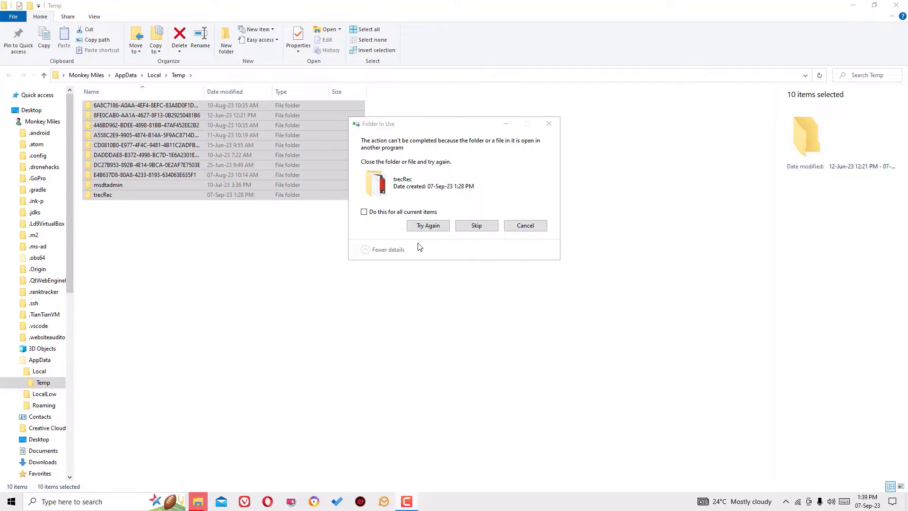
click(385, 212)
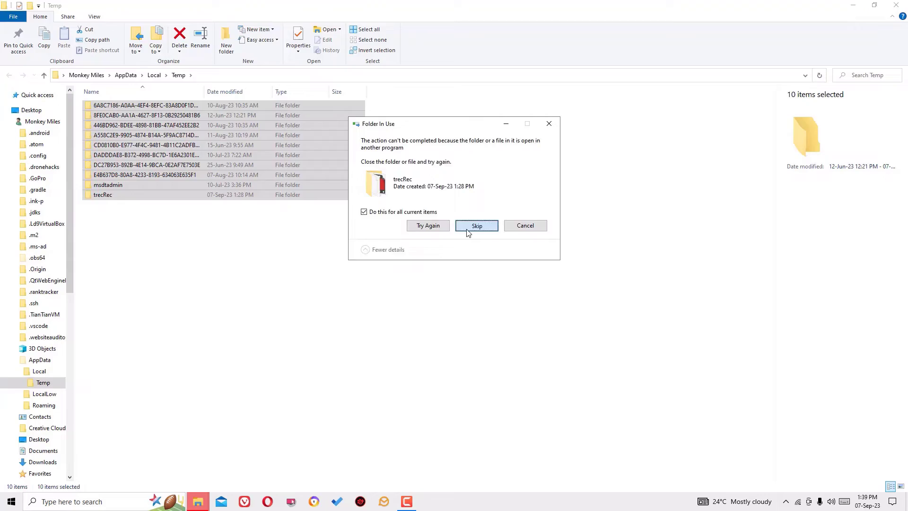
click(467, 233)
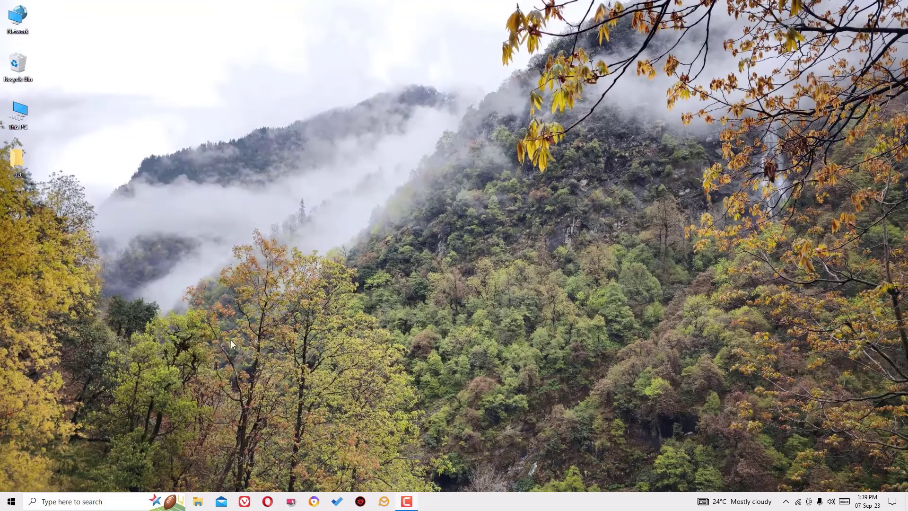
- Launch the Run app from Windows search to reach the Prefetch folder
click(51, 501)
text(r)
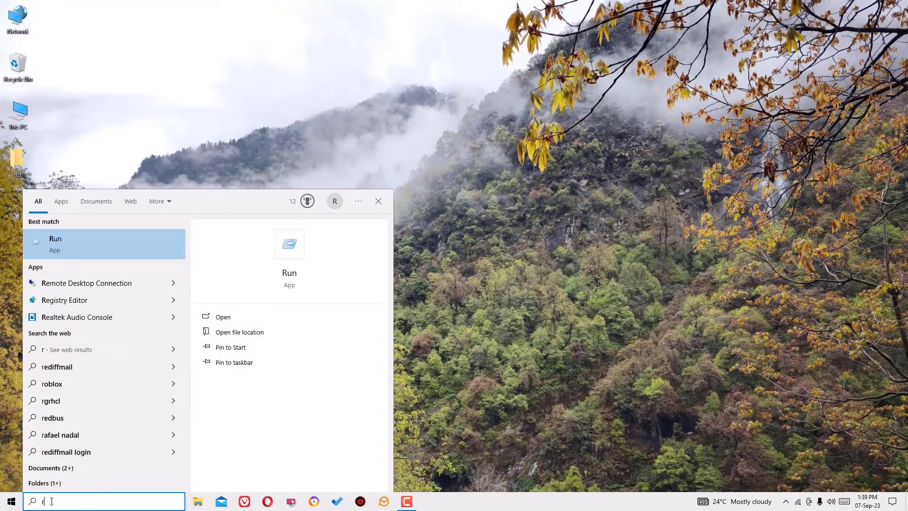
text(un)
key(Return)
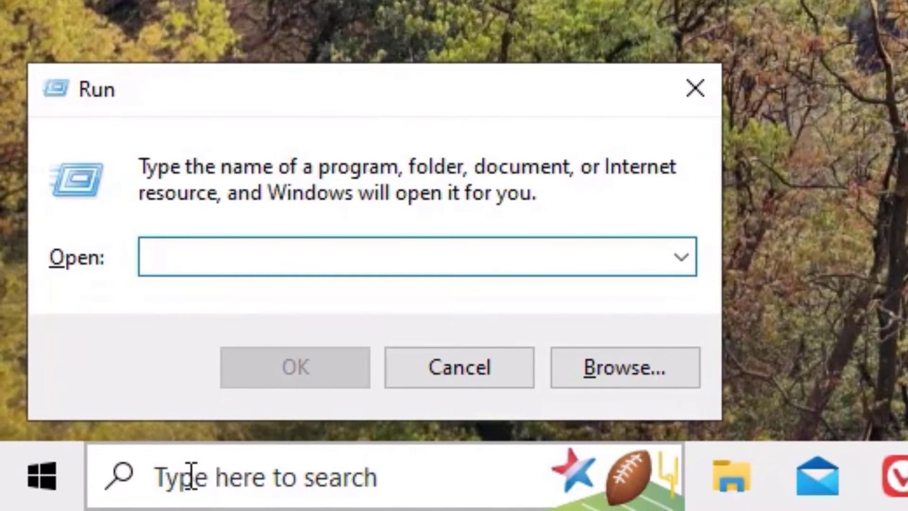
text(pre)
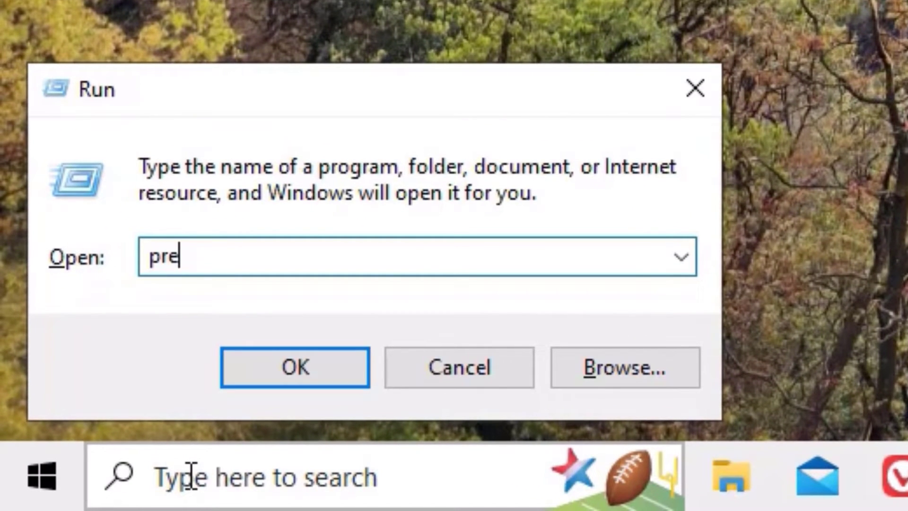
text(fetc)
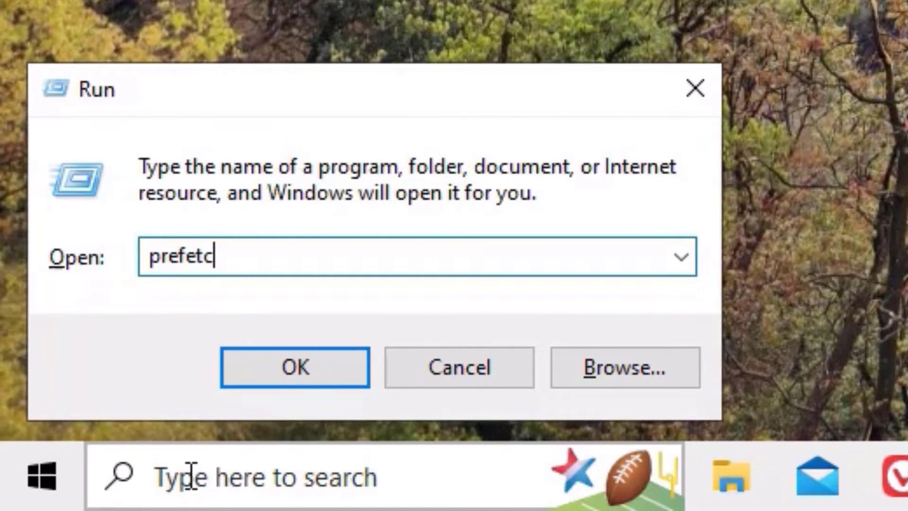
text(h)
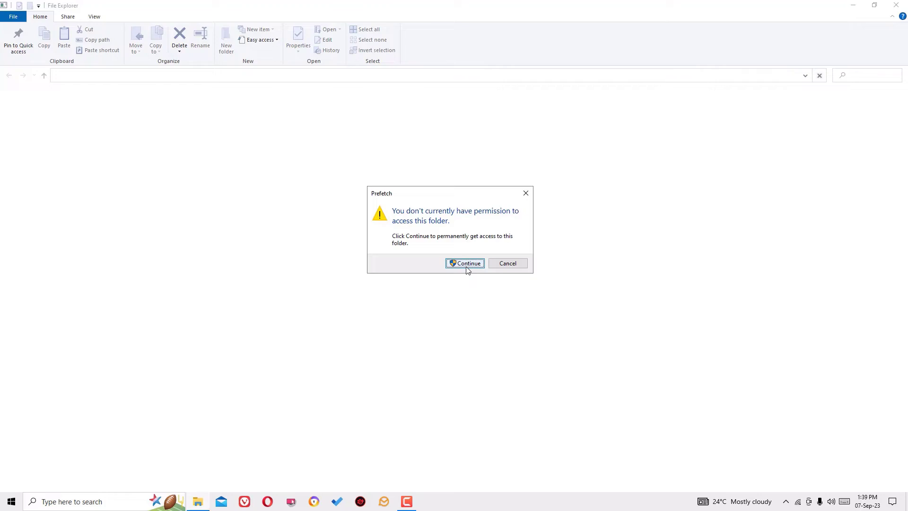
- Grant access to the Prefetch folder, then select and delete all its files
click(468, 264)
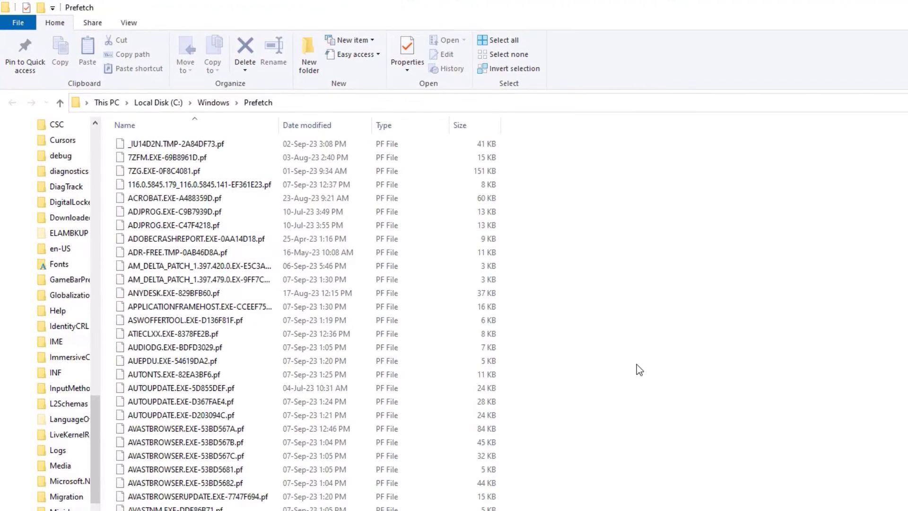
key(ctrl+a)
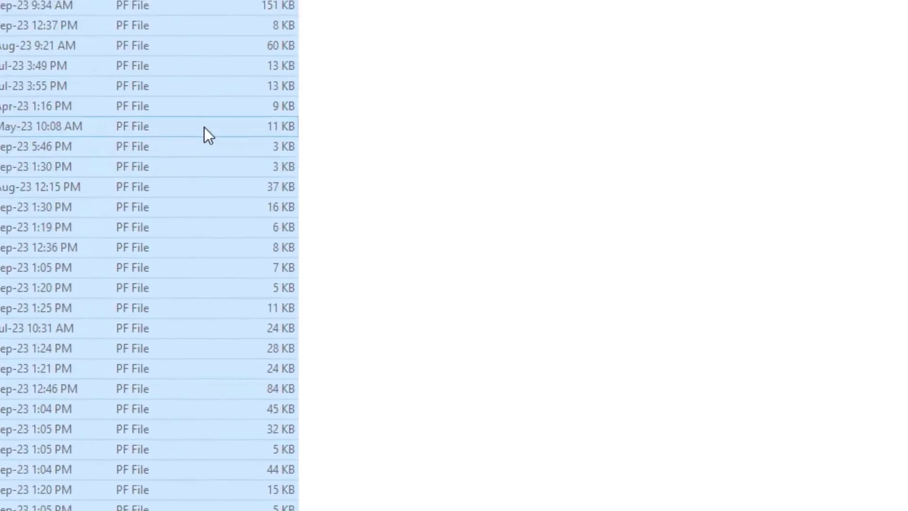
right_click(434, 252)
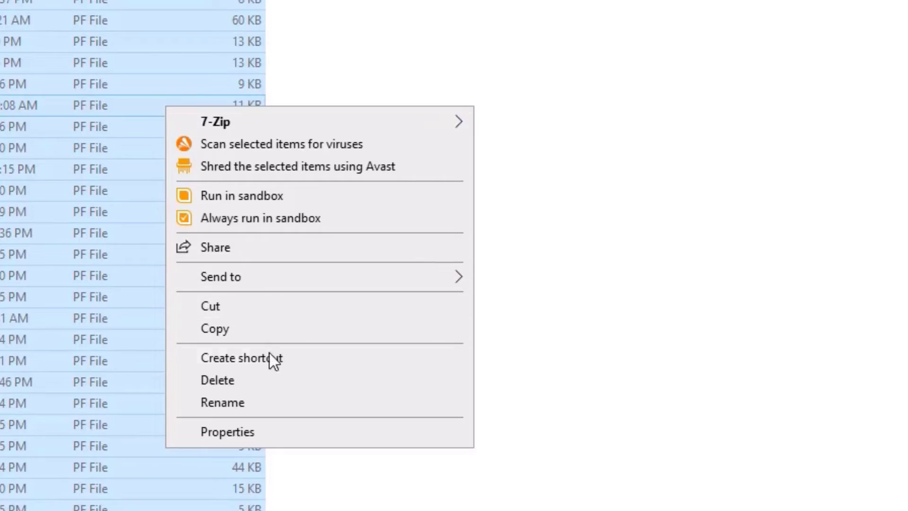
click(272, 378)
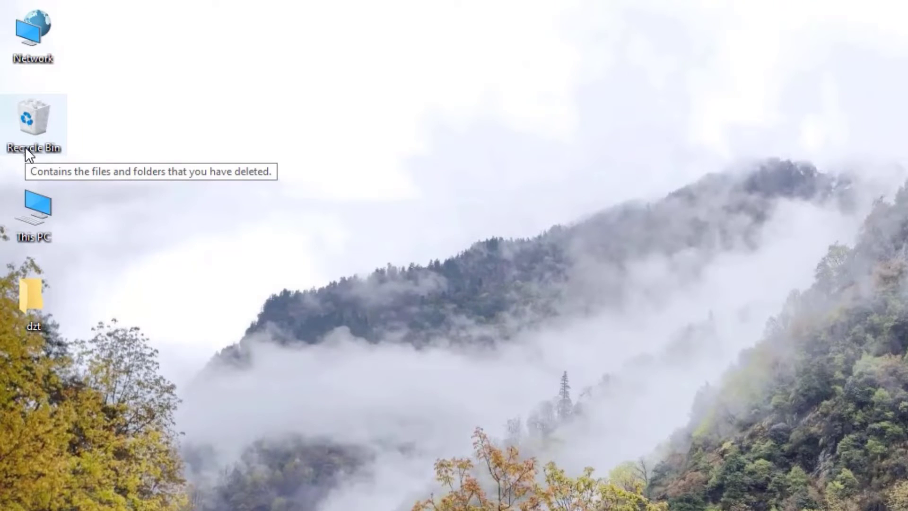
- Open the Recycle Bin and permanently delete all its items, granting administrator permission for protected ones
double_click(36, 131)
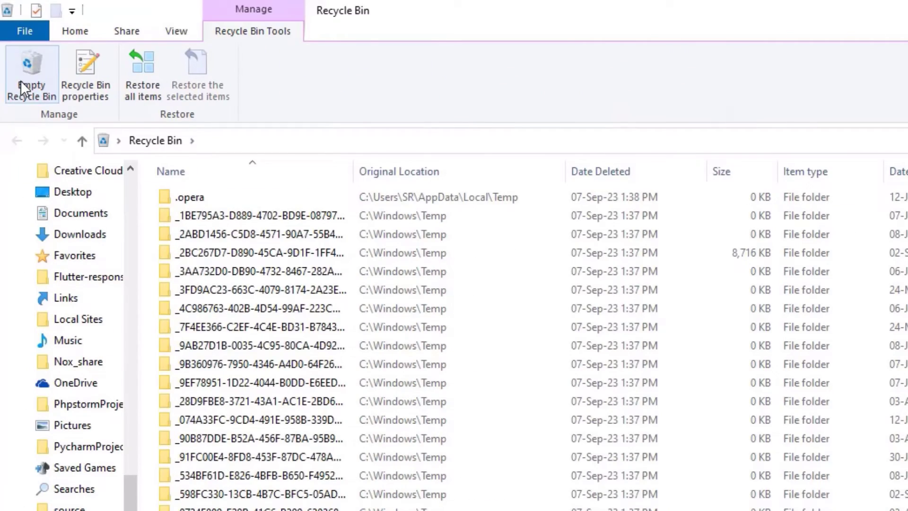
click(29, 75)
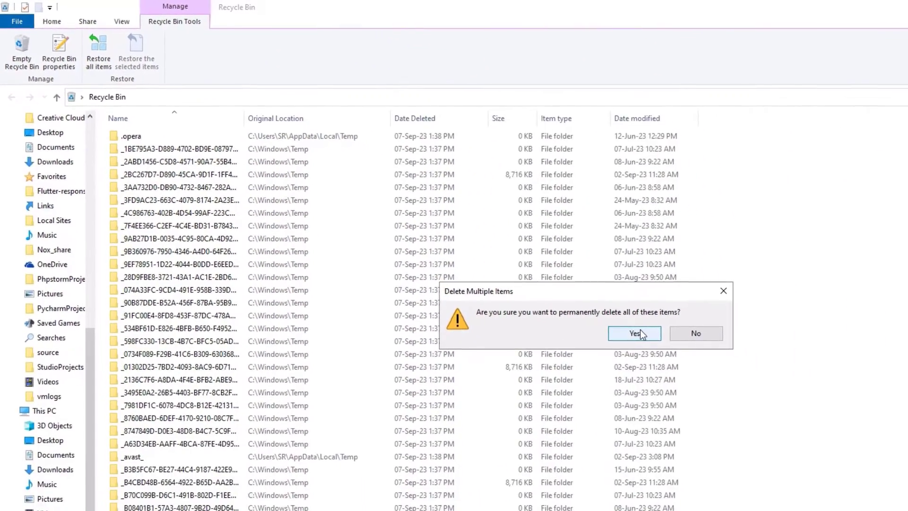
click(640, 329)
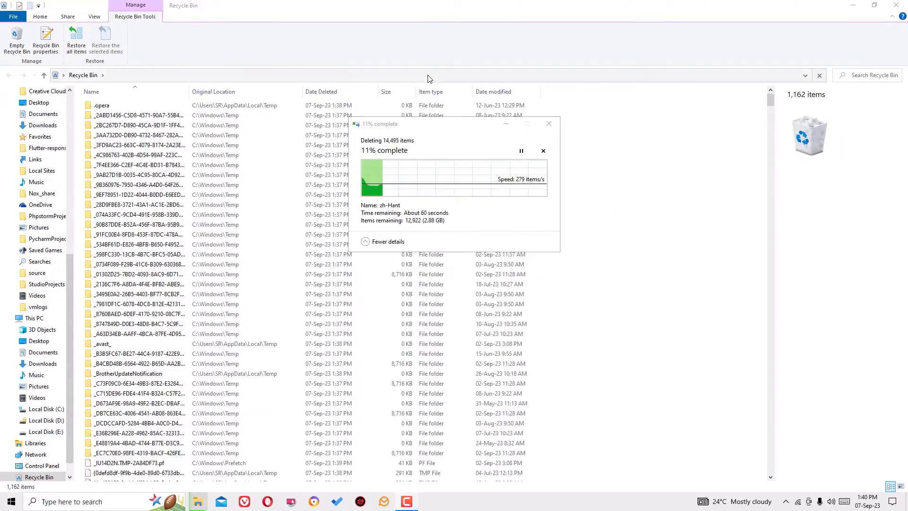
click(434, 211)
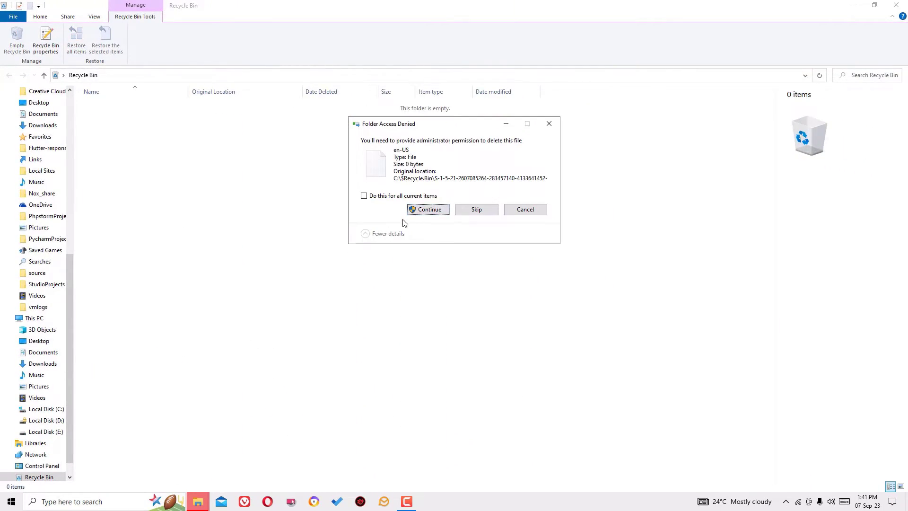
click(428, 211)
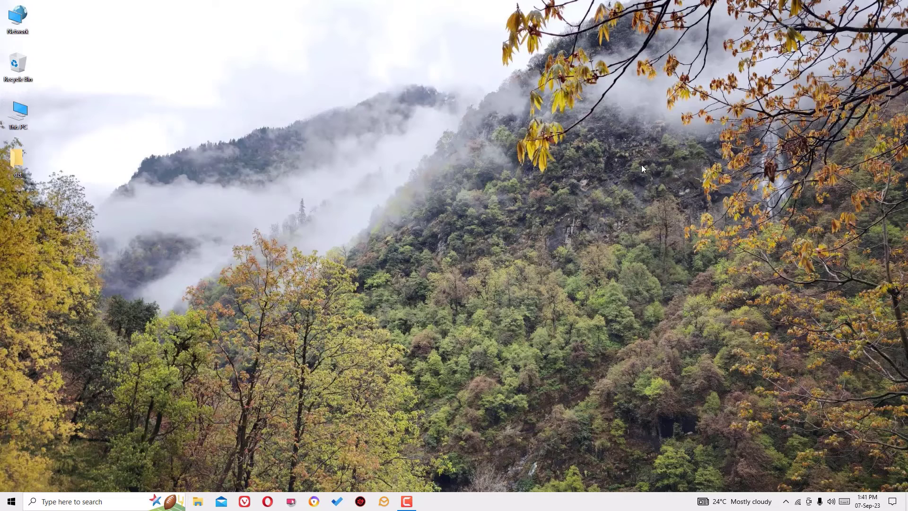